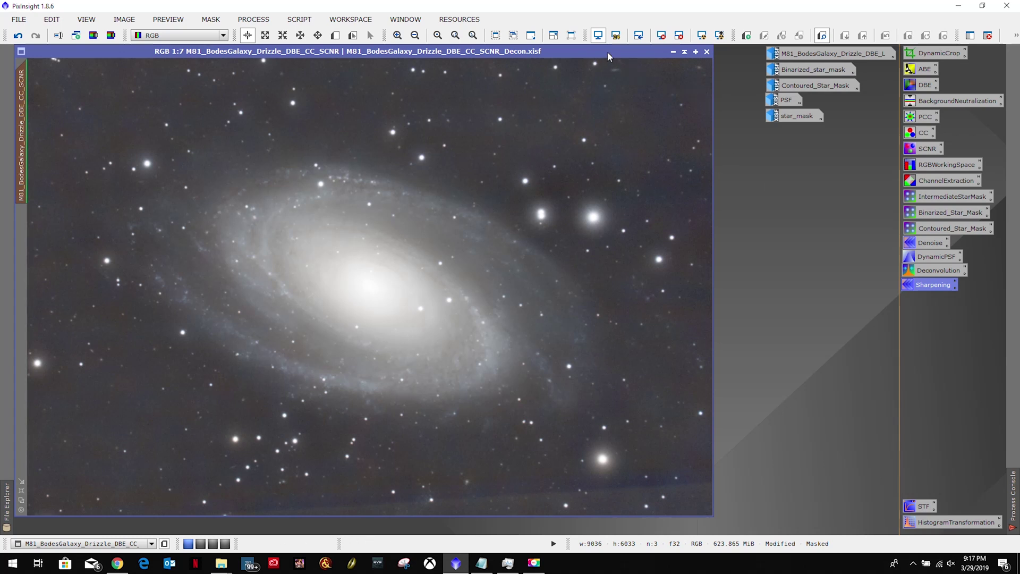
# - Clear the screen stretch, open HistogramTransformation, and browse All Processes without choosing one
pyautogui.click(661, 35)
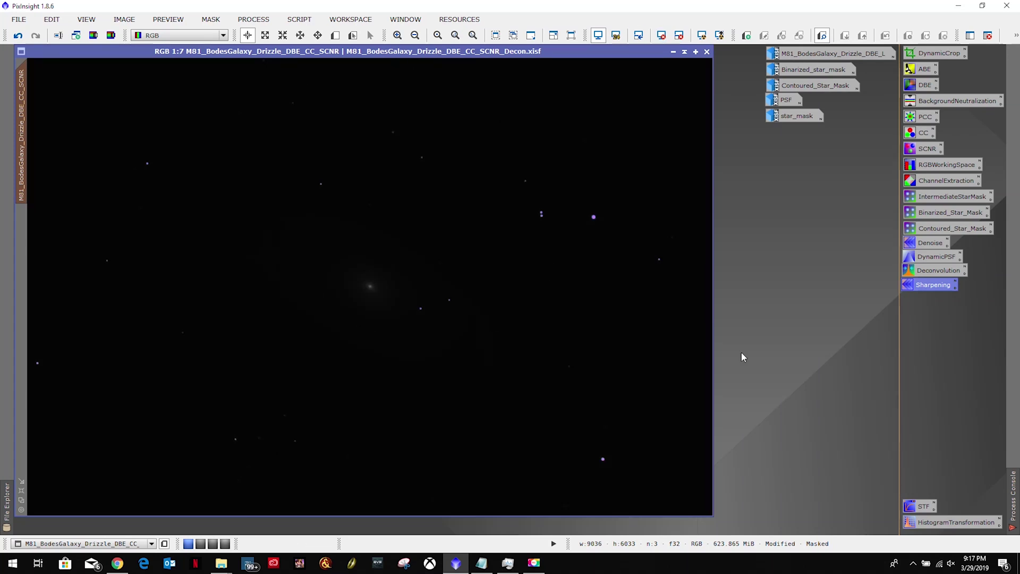
pyautogui.doubleClick(940, 523)
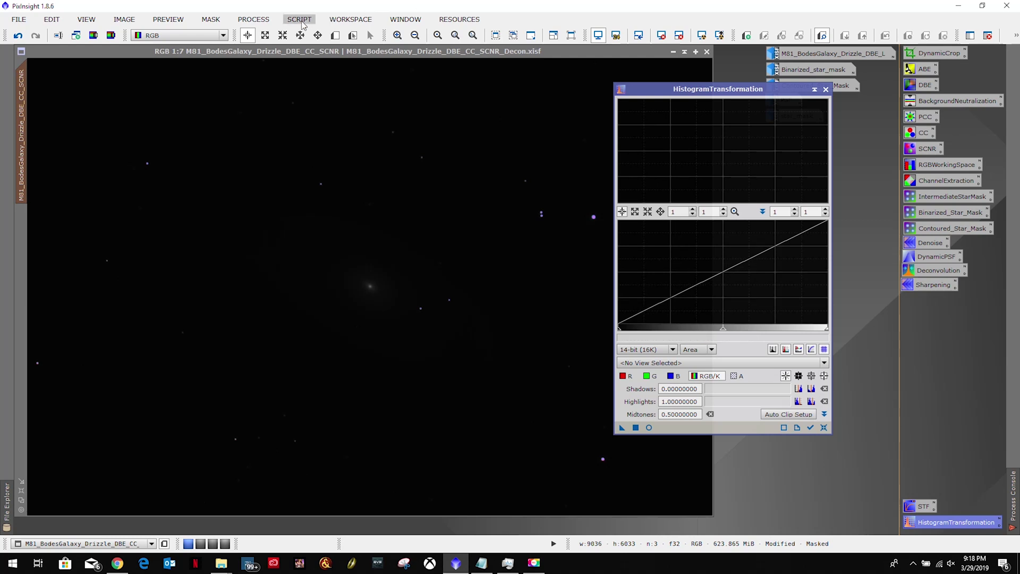
pyautogui.click(253, 19)
pyautogui.moveTo(297, 39)
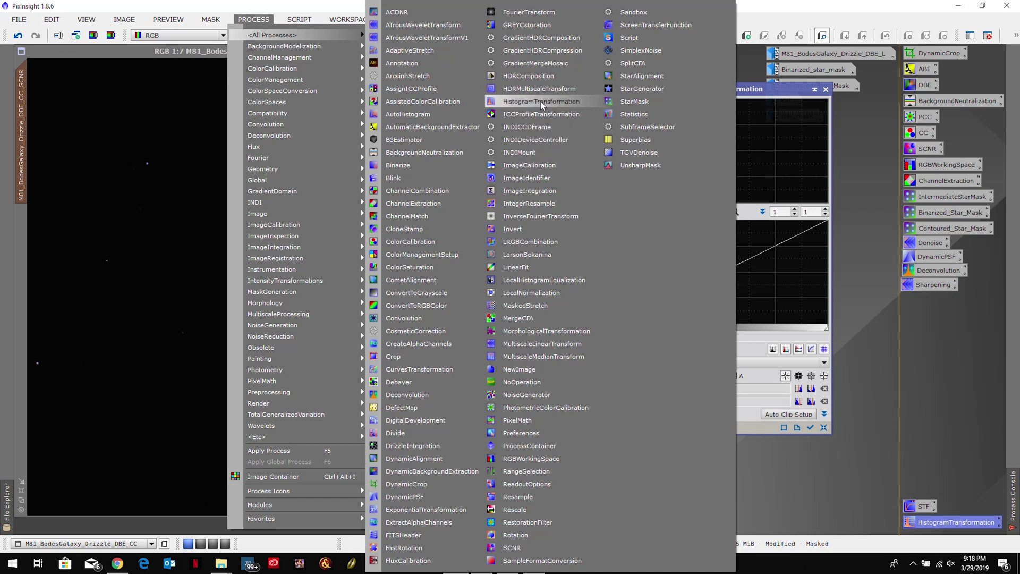
pyautogui.press('Escape')
pyautogui.press('Escape')
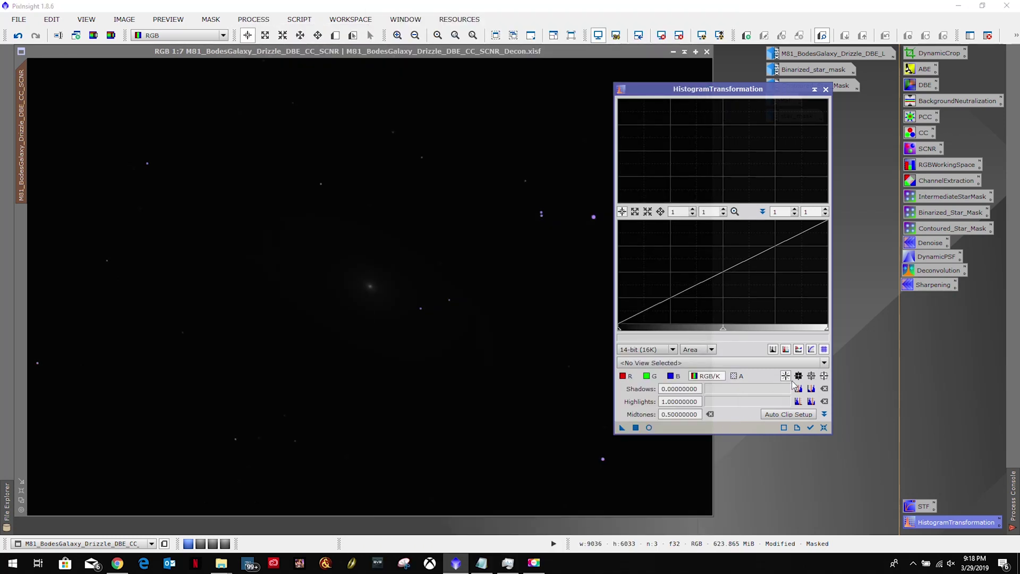
# - Remove the mask from the M81 galaxy image
pyautogui.click(687, 362)
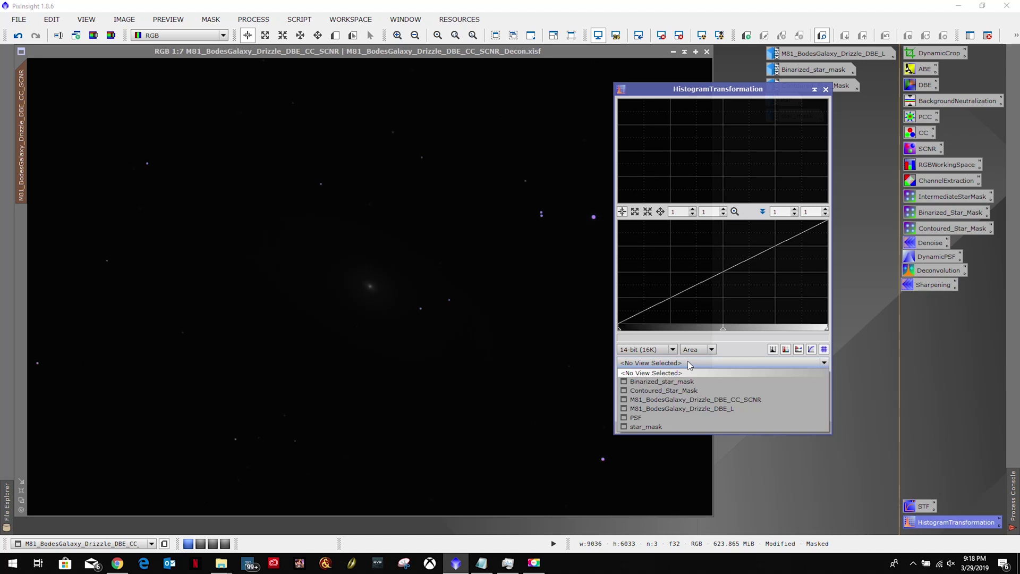
pyautogui.click(520, 51)
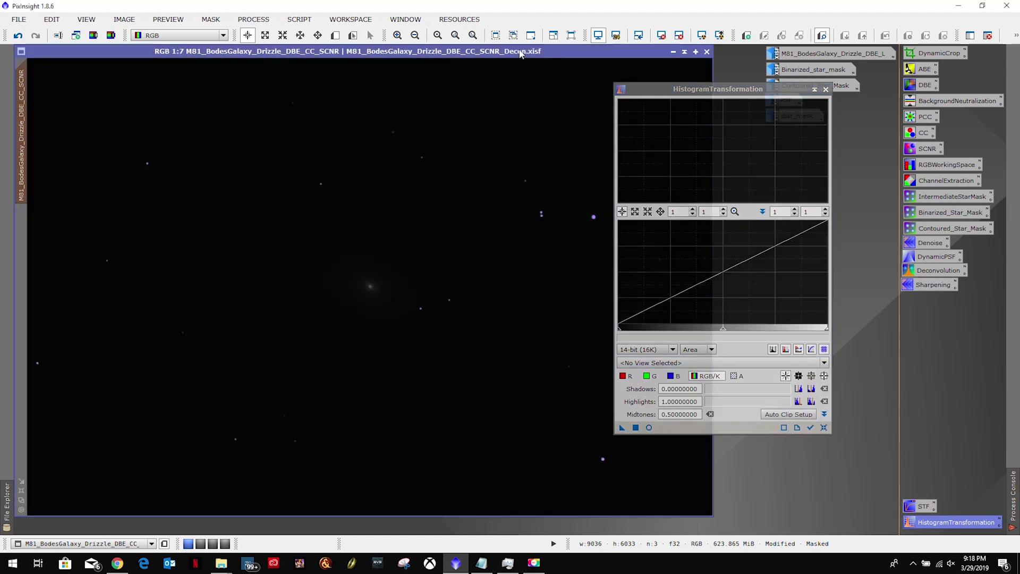
pyautogui.click(209, 19)
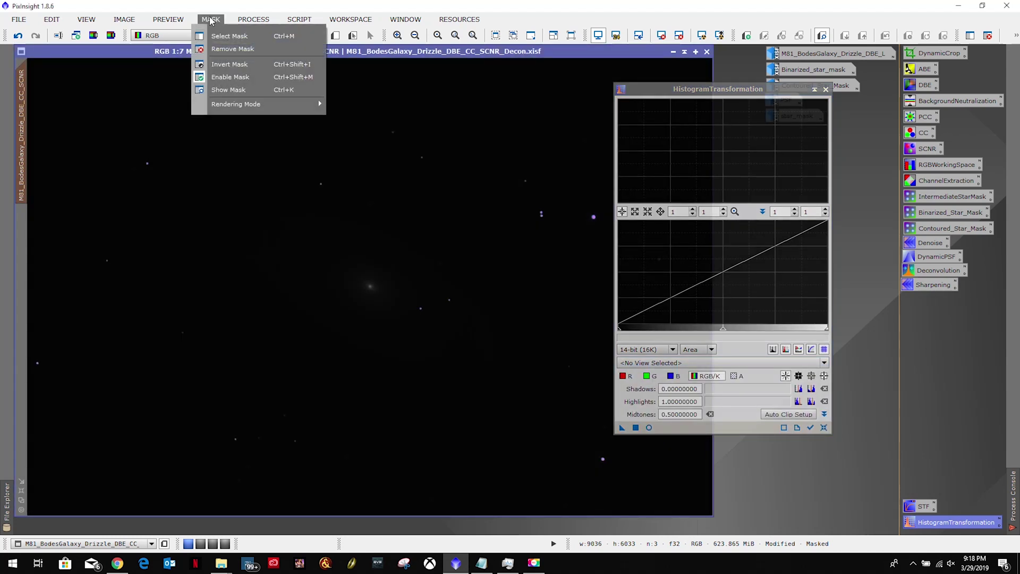
pyautogui.click(222, 47)
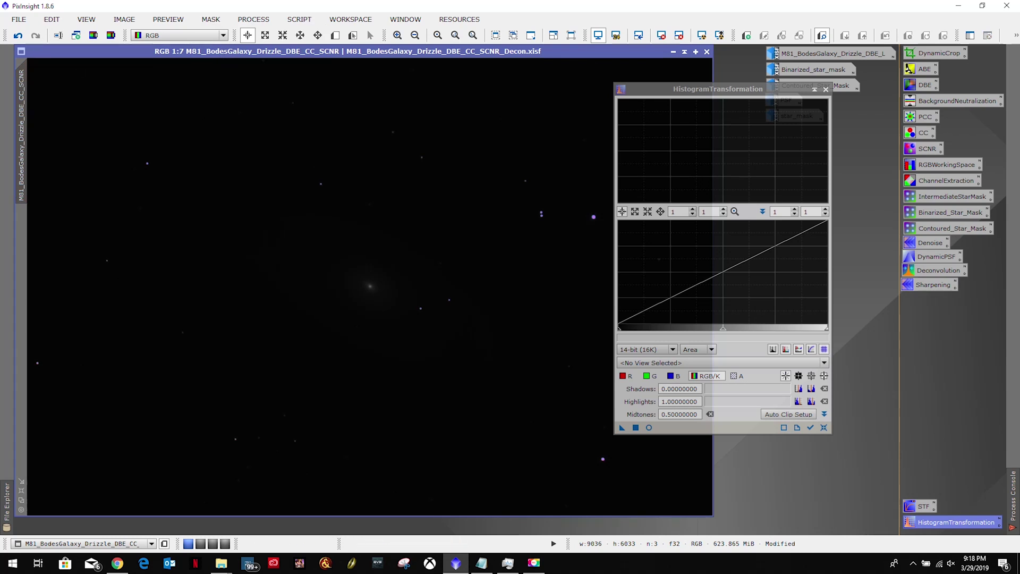
# - Target HistogramTransformation at the M81_BodesGalaxy_Drizzle_DBE_CC_SCNR view
pyautogui.click(662, 91)
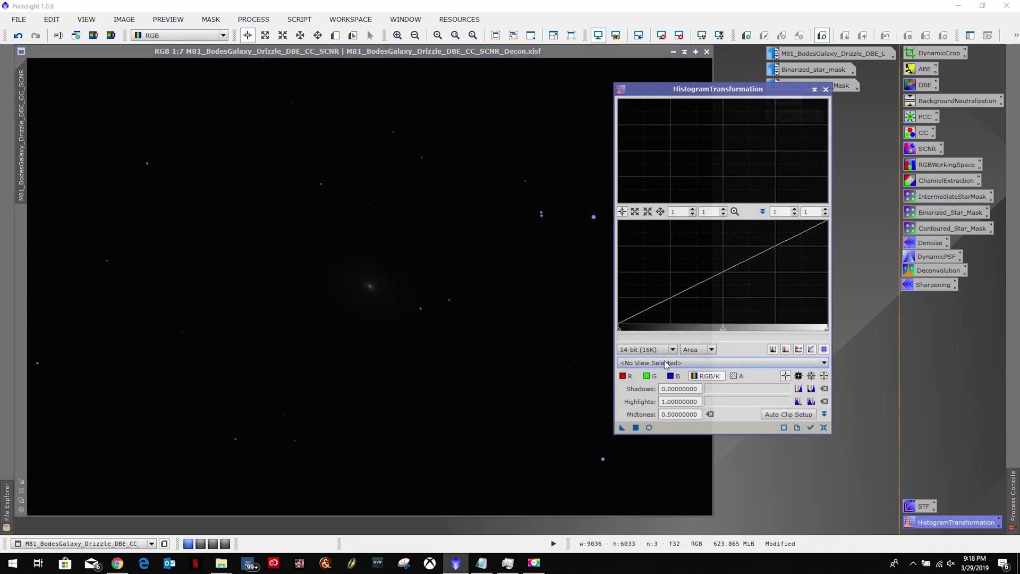
pyautogui.click(661, 363)
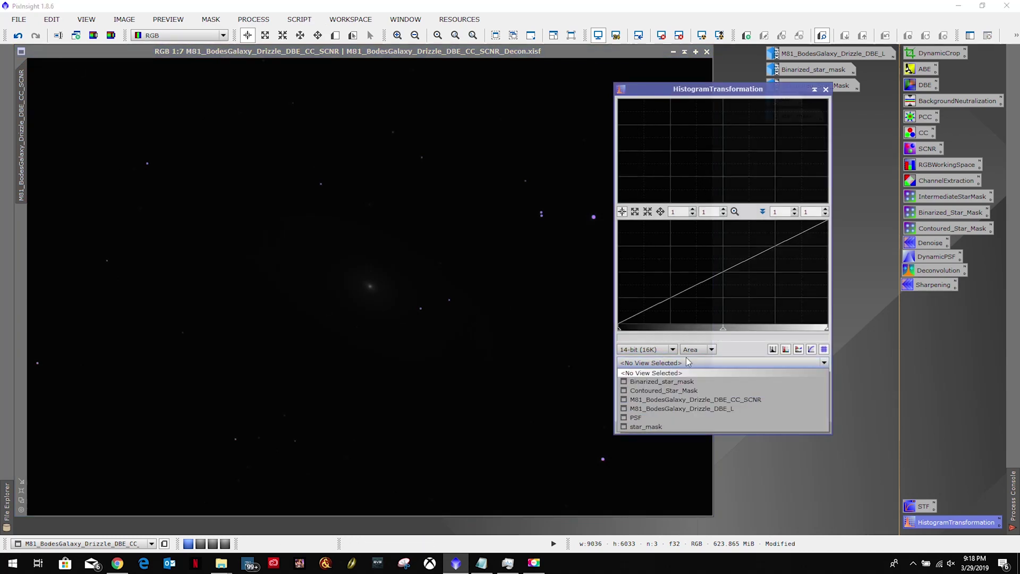
pyautogui.click(713, 400)
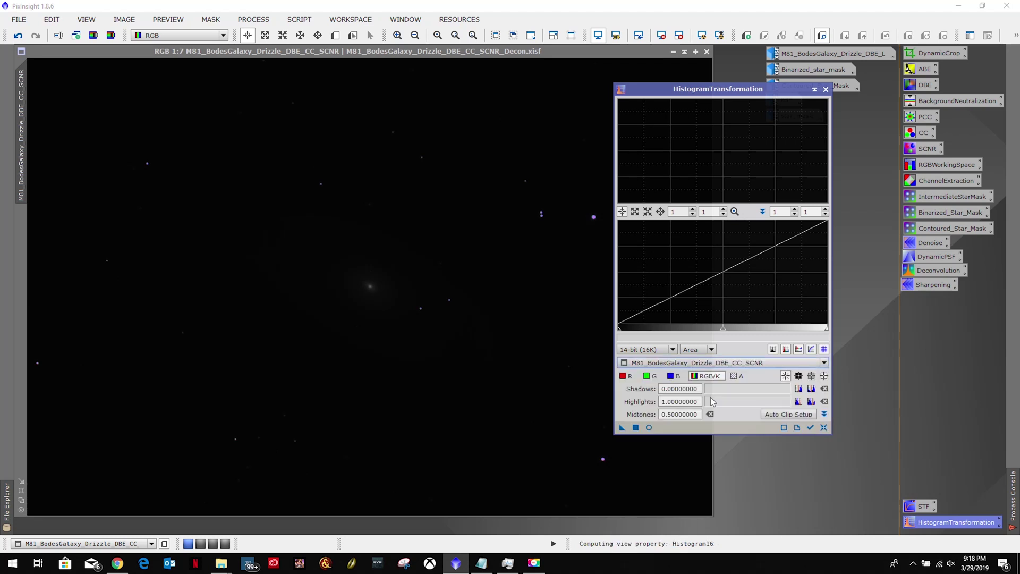
# - Start a real-time preview and enlarge it beside the repositioned histogram tool
pyautogui.click(650, 428)
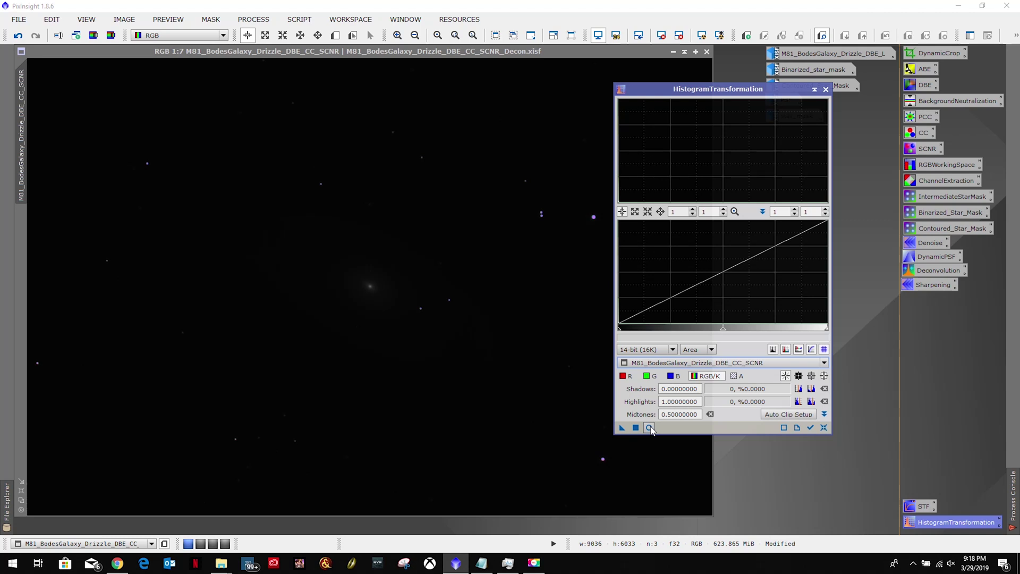
pyautogui.moveTo(696, 93); pyautogui.dragTo(821, 63)
pyautogui.moveTo(334, 378); pyautogui.dragTo(739, 526)
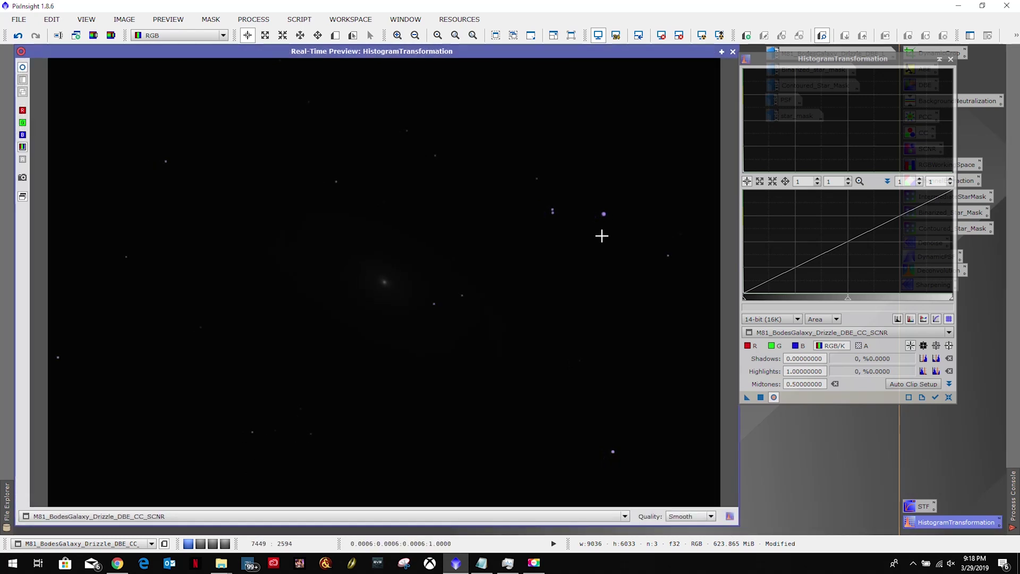
pyautogui.click(819, 63)
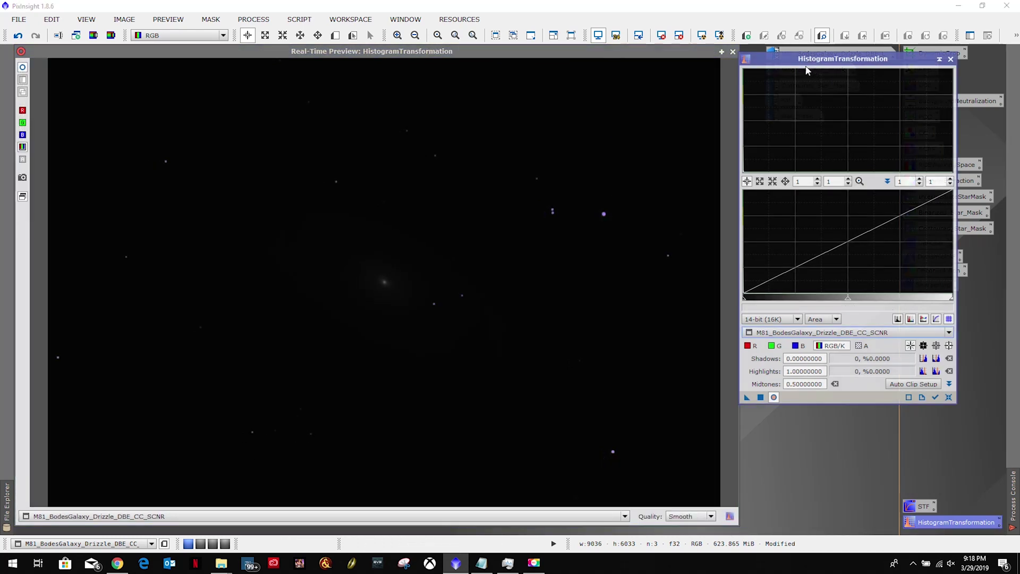
pyautogui.moveTo(781, 63); pyautogui.dragTo(778, 54)
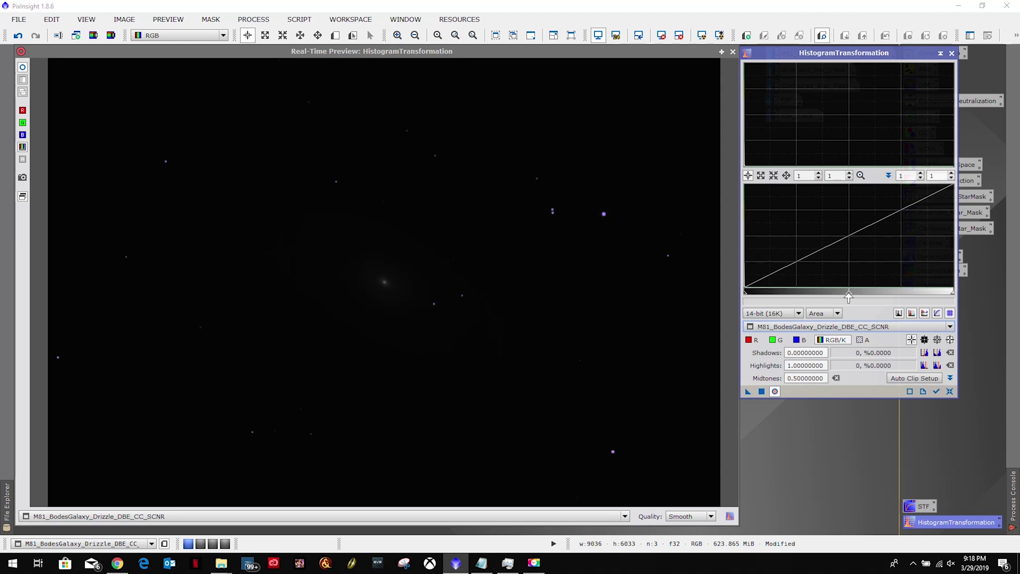
# - Lower midtones to about 0.025 to brighten the galaxy in the preview
pyautogui.click(849, 295)
pyautogui.moveTo(846, 296); pyautogui.dragTo(771, 299)
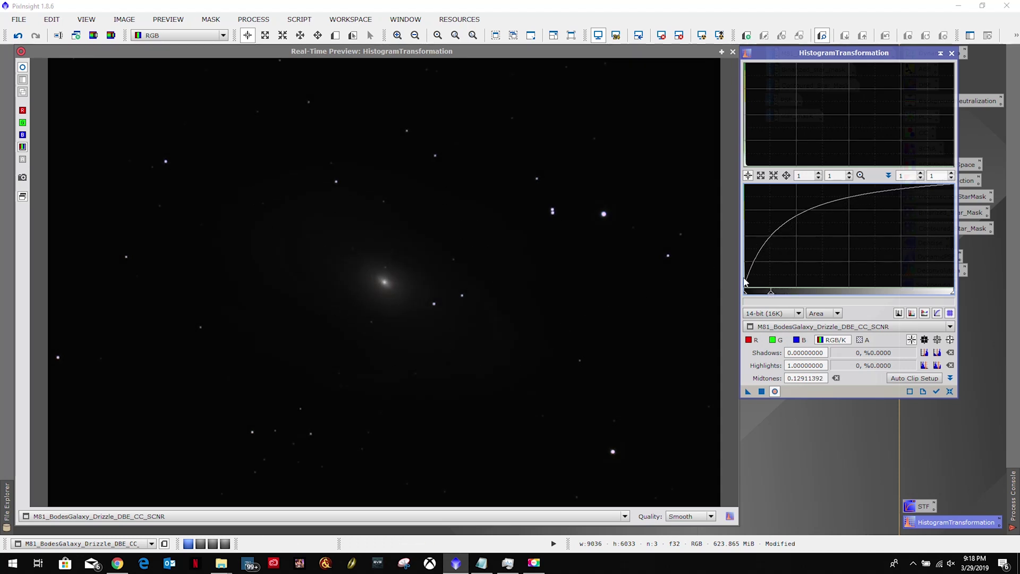
pyautogui.moveTo(771, 296); pyautogui.dragTo(748, 295)
# - Zoom into the histogram and fine-tune midtones to 0.00587350 to balance the arms against the sky
pyautogui.scroll(4, 771, 273)
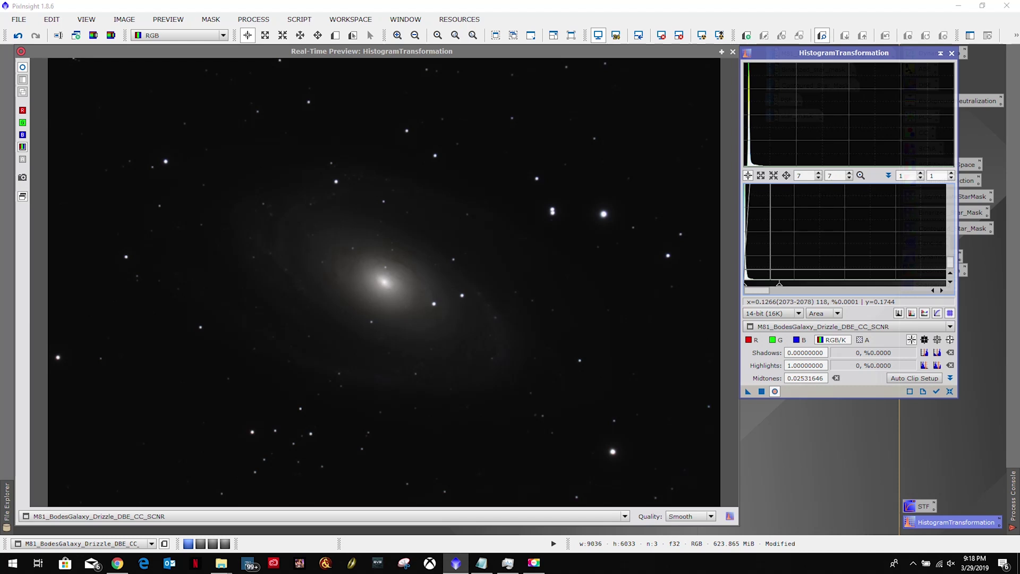
pyautogui.scroll(1, 771, 274)
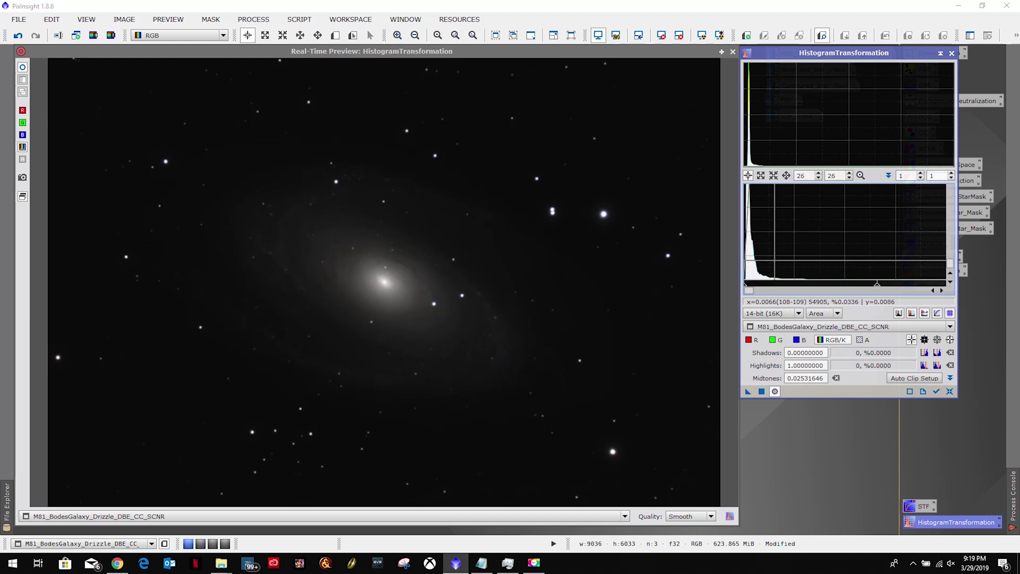
pyautogui.scroll(3, 771, 274)
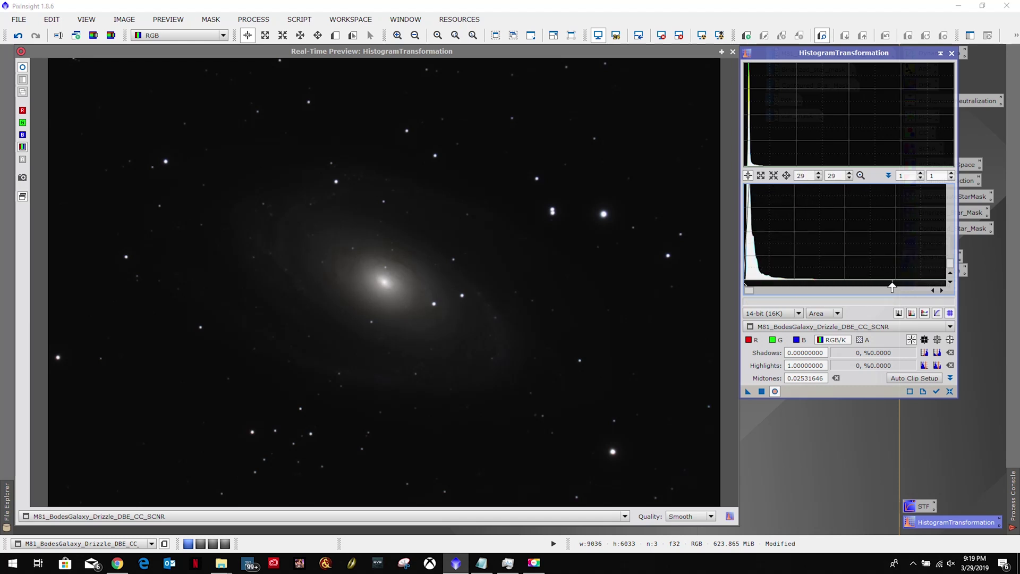
pyautogui.moveTo(891, 288); pyautogui.dragTo(761, 288)
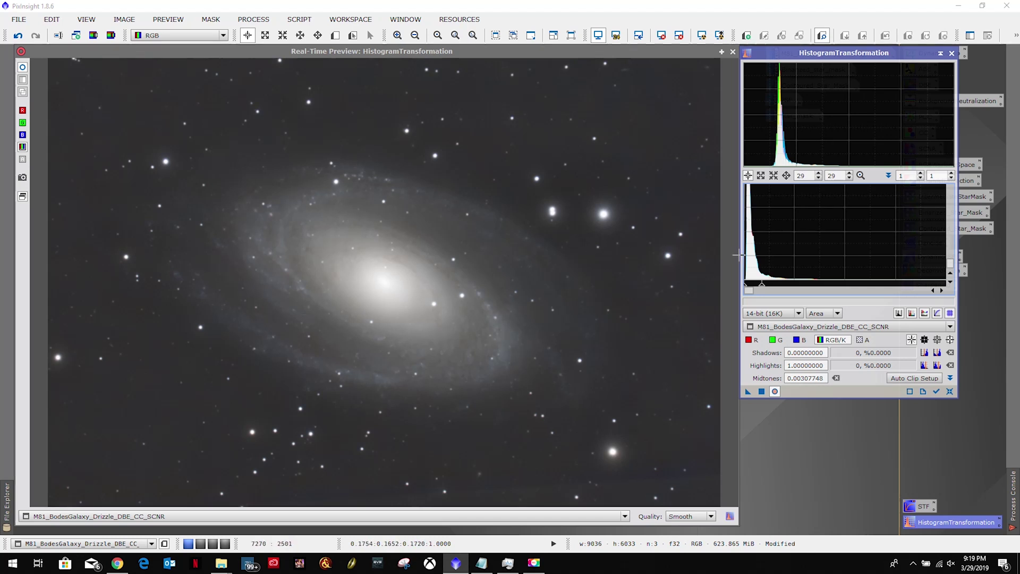
pyautogui.moveTo(762, 288); pyautogui.dragTo(771, 287)
pyautogui.scroll(6, 779, 279)
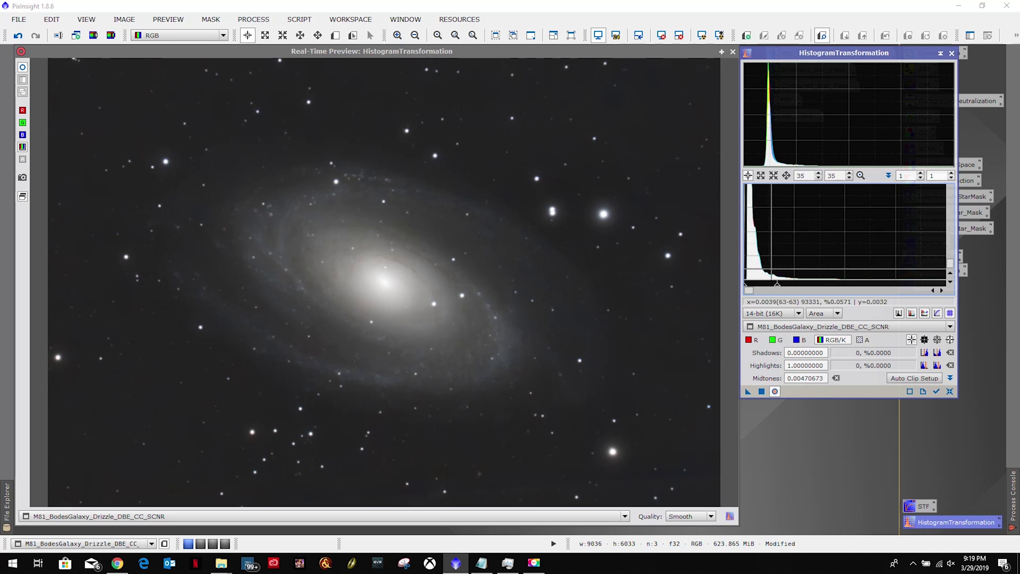
pyautogui.scroll(6, 778, 266)
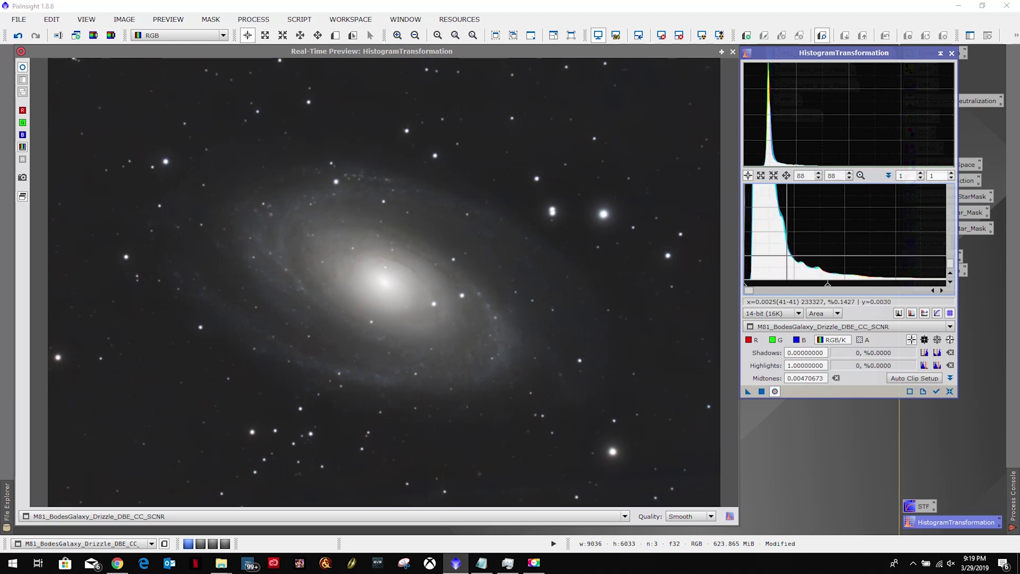
pyautogui.scroll(2, 788, 255)
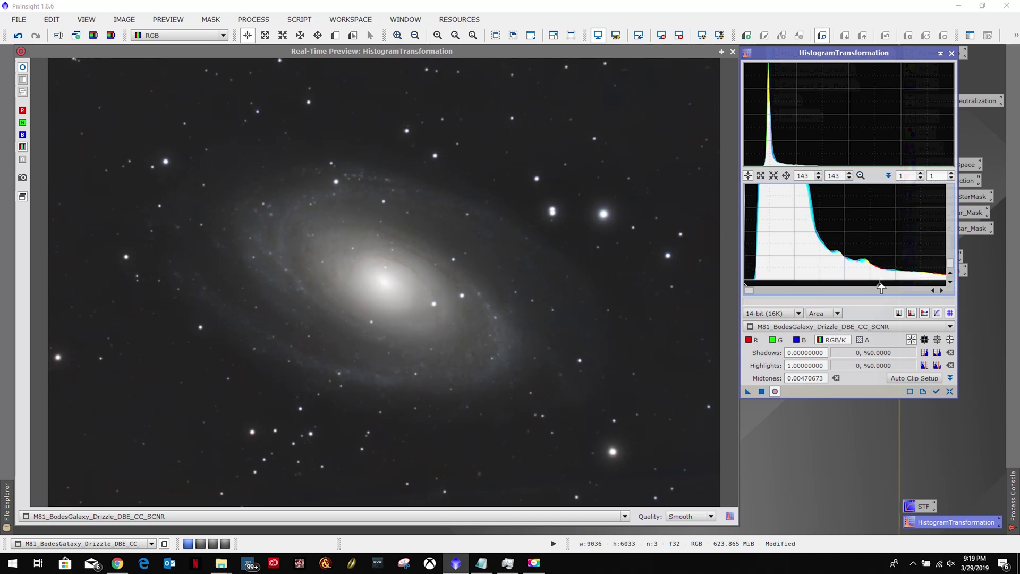
pyautogui.moveTo(880, 288); pyautogui.dragTo(926, 288)
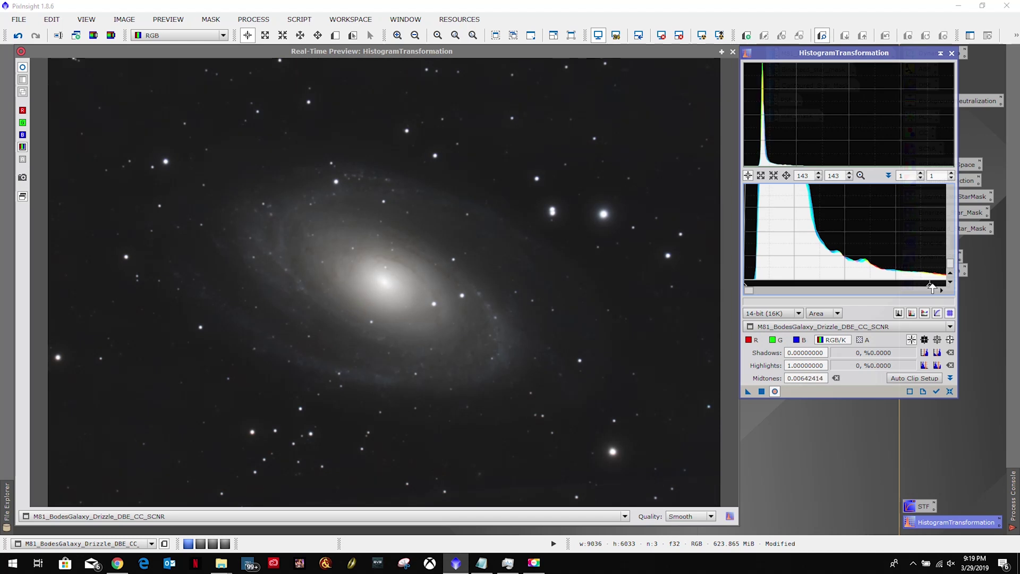
pyautogui.moveTo(932, 288)
pyautogui.mouseDown()
pyautogui.moveTo(941, 287)
pyautogui.moveTo(783, 290)
pyautogui.moveTo(924, 287)
pyautogui.moveTo(856, 288)
pyautogui.moveTo(915, 289)
pyautogui.mouseUp()
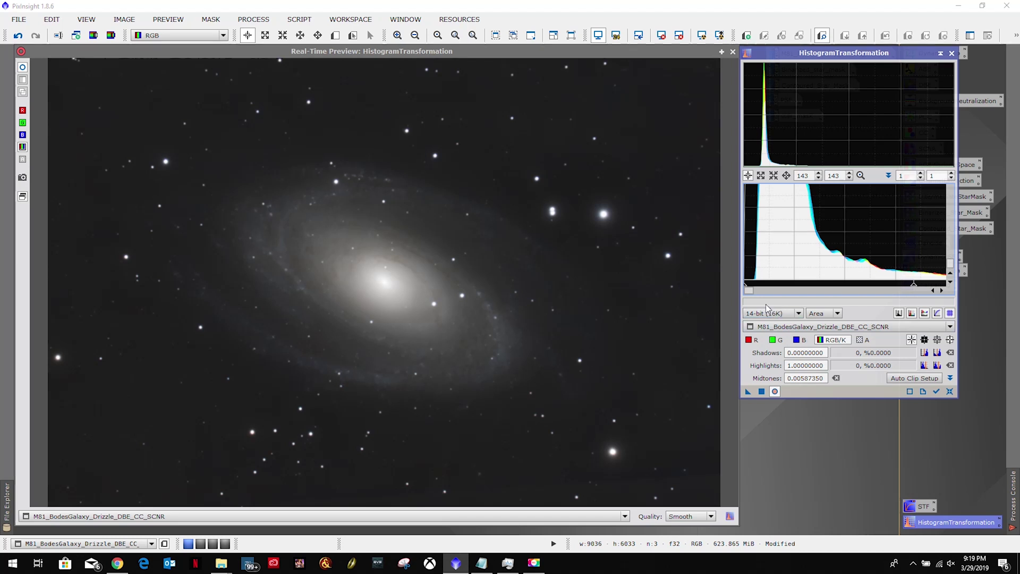
# - Apply the 0.00587 midtones stretch, then reset HistogramTransformation to defaults at 1:1 zoom
pyautogui.click(761, 392)
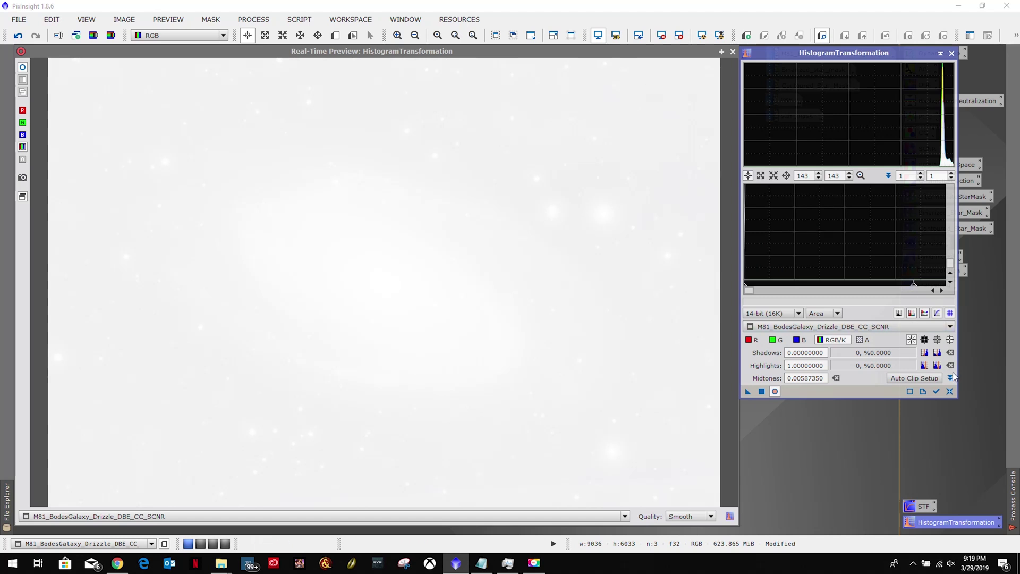
pyautogui.click(949, 393)
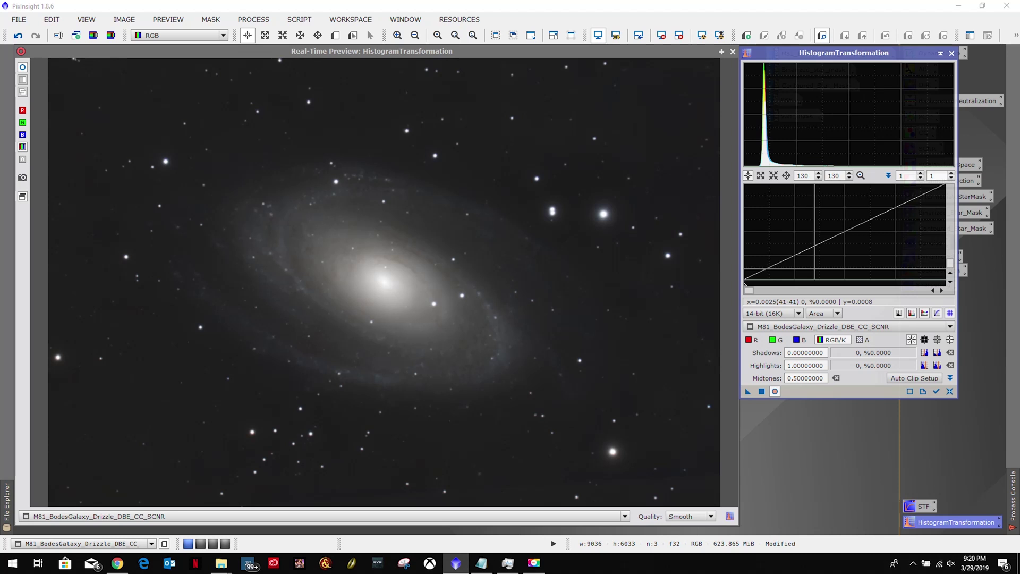
pyautogui.click(861, 175)
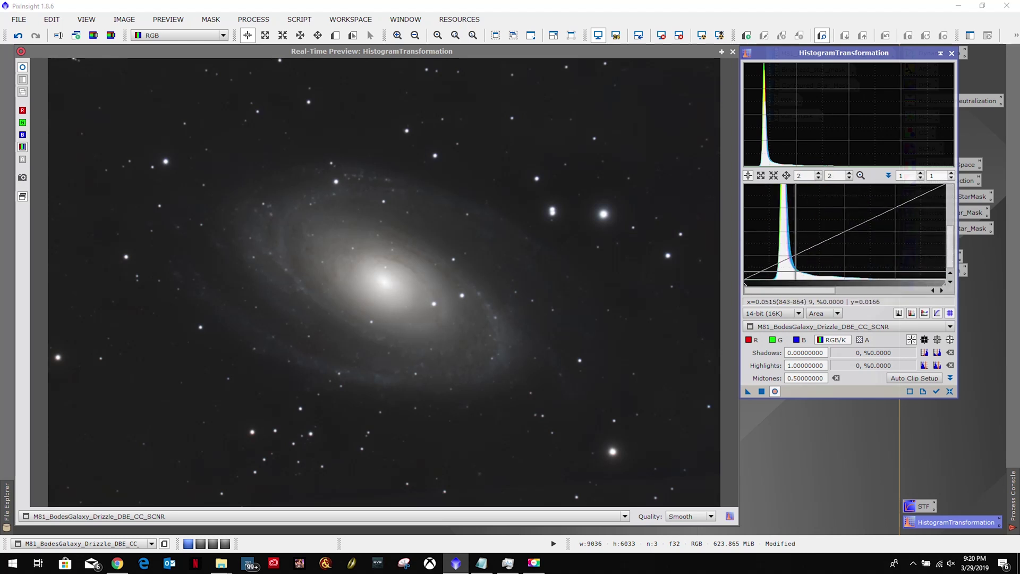
# - Set the shadows black point to about 0.0648 and apply it to the M81 image
pyautogui.moveTo(850, 297)
pyautogui.mouseDown()
pyautogui.moveTo(791, 298)
pyautogui.moveTo(841, 300)
pyautogui.mouseUp()
pyautogui.click(950, 392)
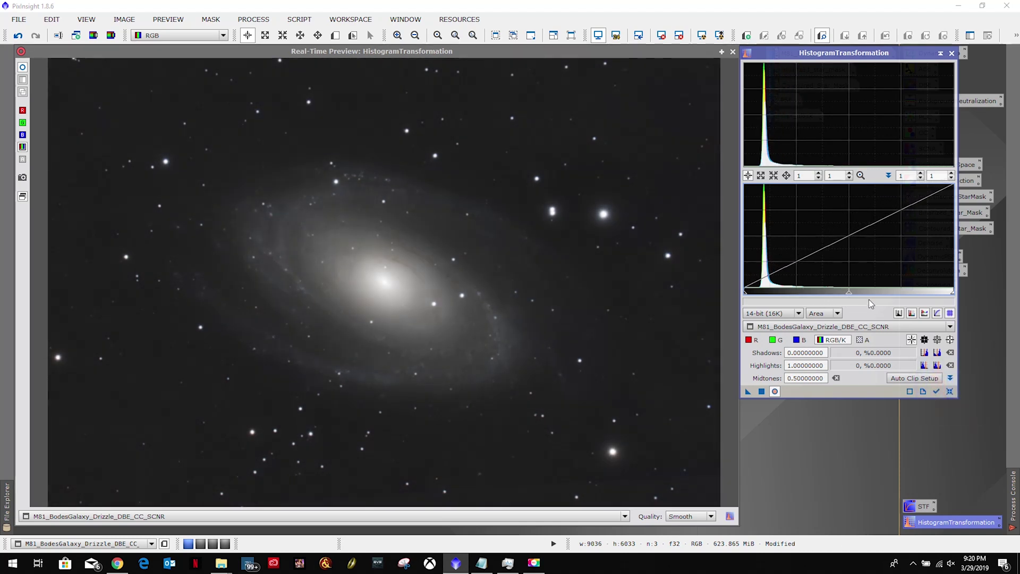
pyautogui.moveTo(746, 296); pyautogui.dragTo(758, 297)
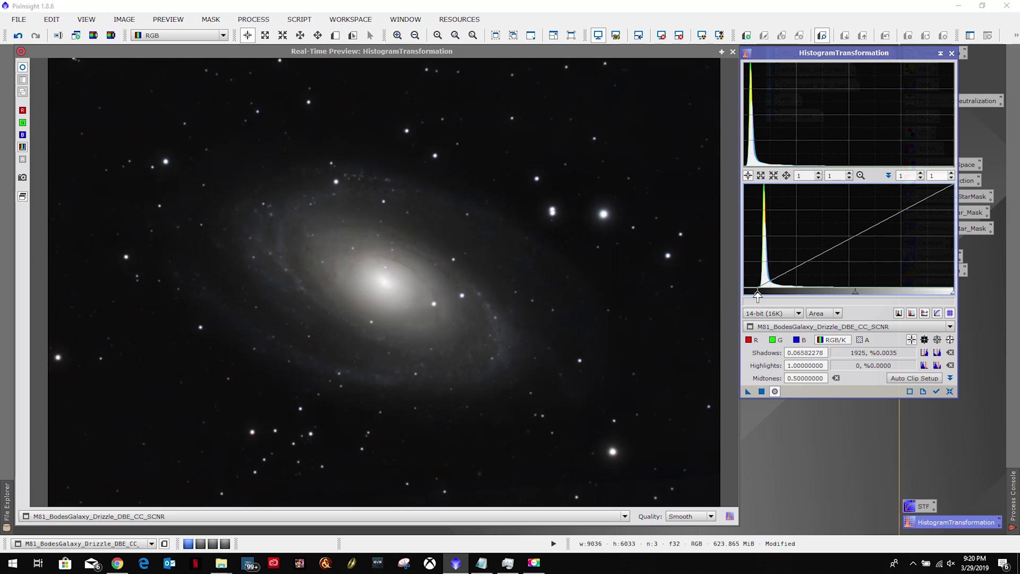
pyautogui.scroll(6, 765, 282)
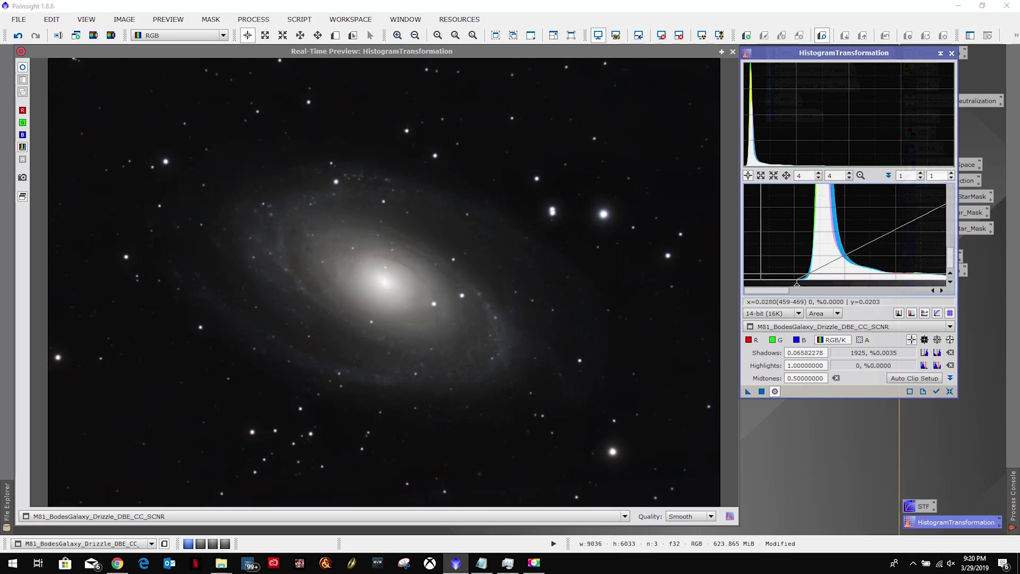
pyautogui.scroll(2, 783, 277)
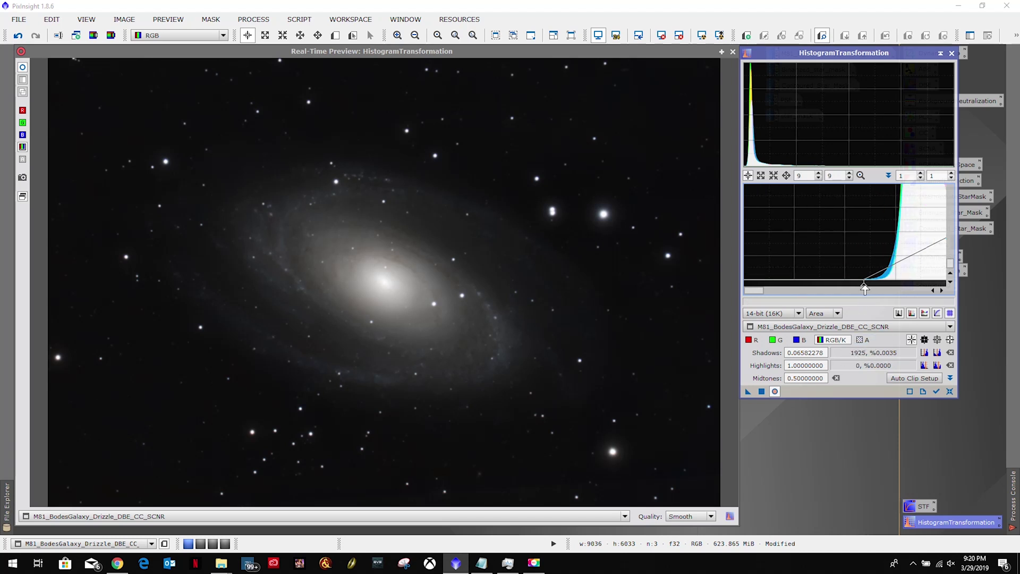
pyautogui.moveTo(864, 288)
pyautogui.mouseDown()
pyautogui.moveTo(895, 287)
pyautogui.moveTo(863, 288)
pyautogui.mouseUp()
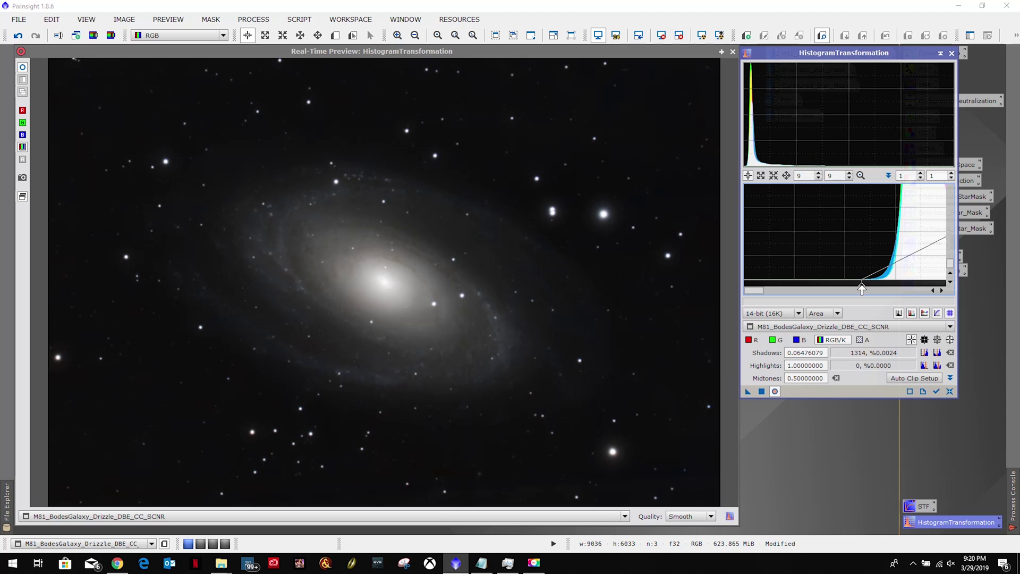
pyautogui.scroll(-8, 769, 283)
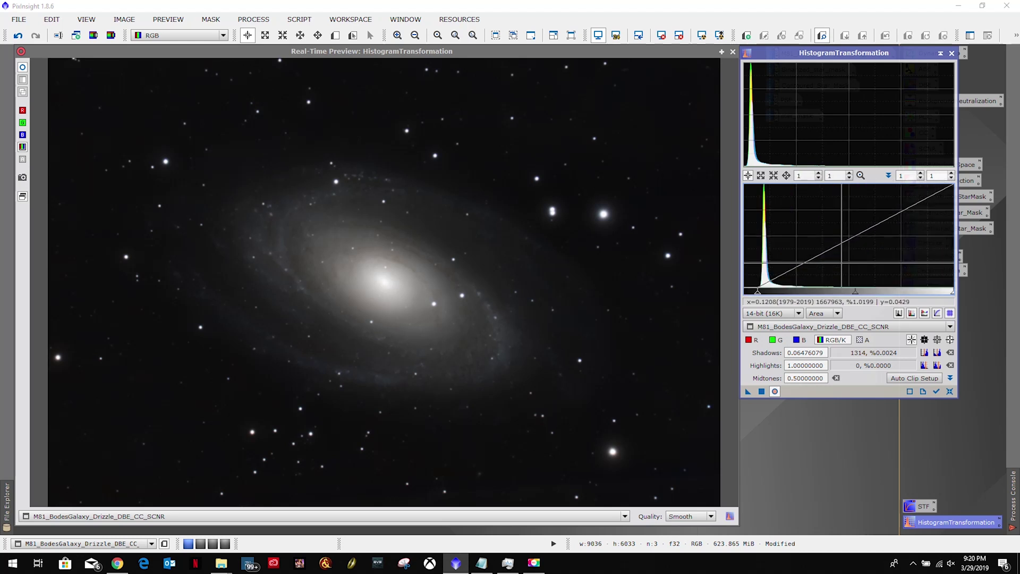
pyautogui.click(761, 392)
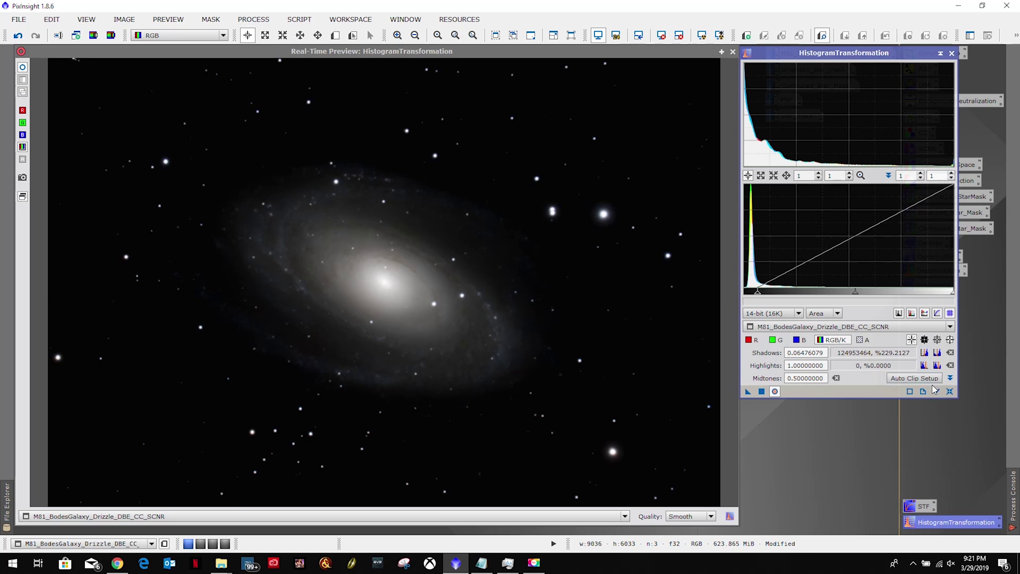
# - Reset and lower midtones to about 0.306 to brighten the galaxy
pyautogui.click(950, 391)
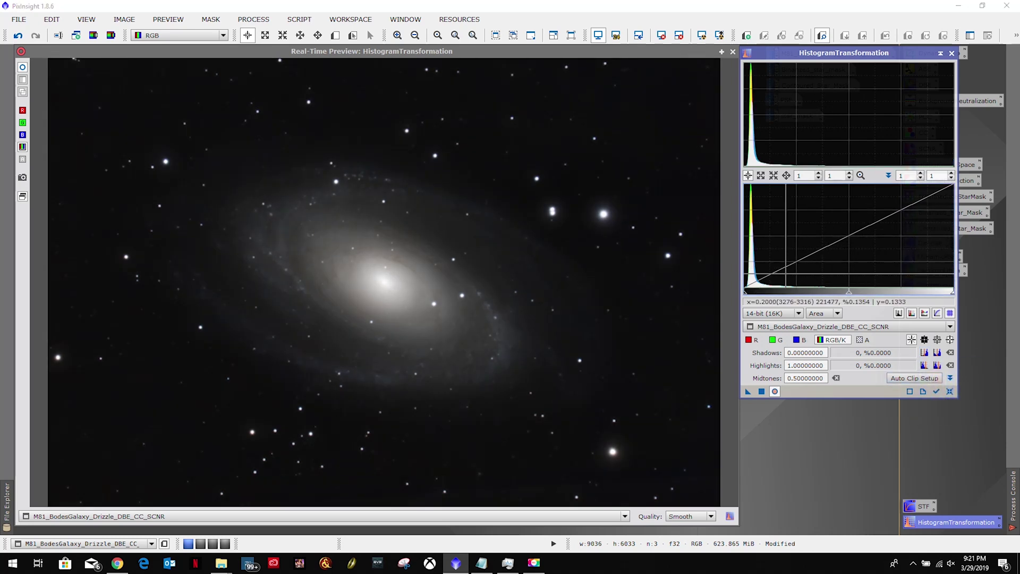
pyautogui.moveTo(850, 297); pyautogui.dragTo(808, 298)
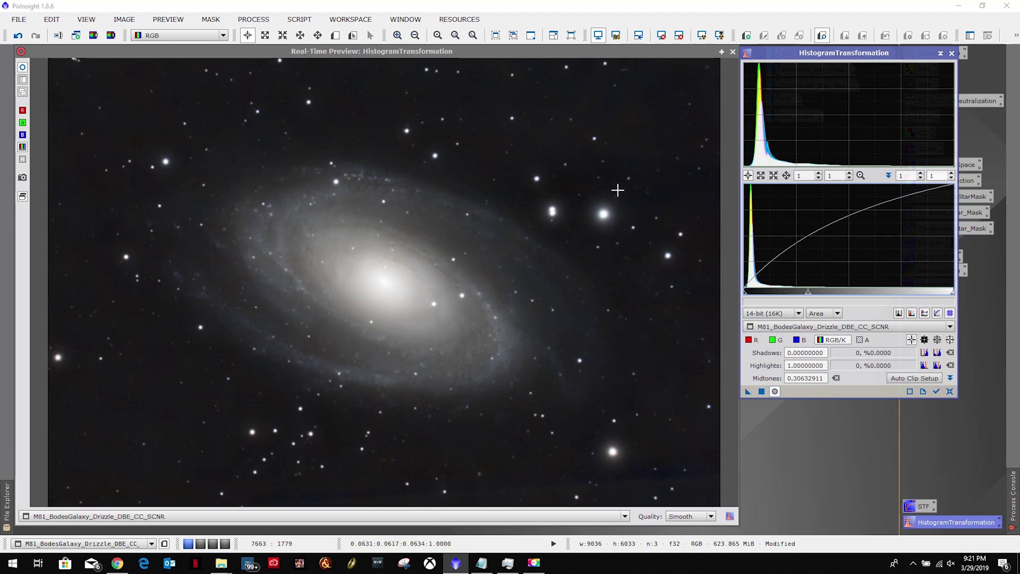
# - Apply the 0.306 midtones stretch, reset, and raise the black point to about 0.0193
pyautogui.click(761, 392)
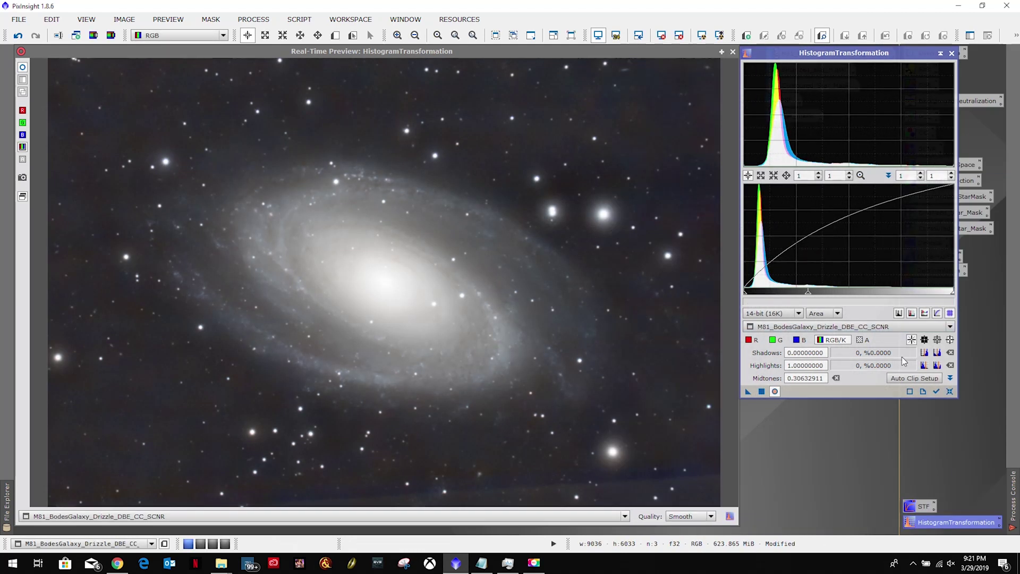
pyautogui.click(950, 392)
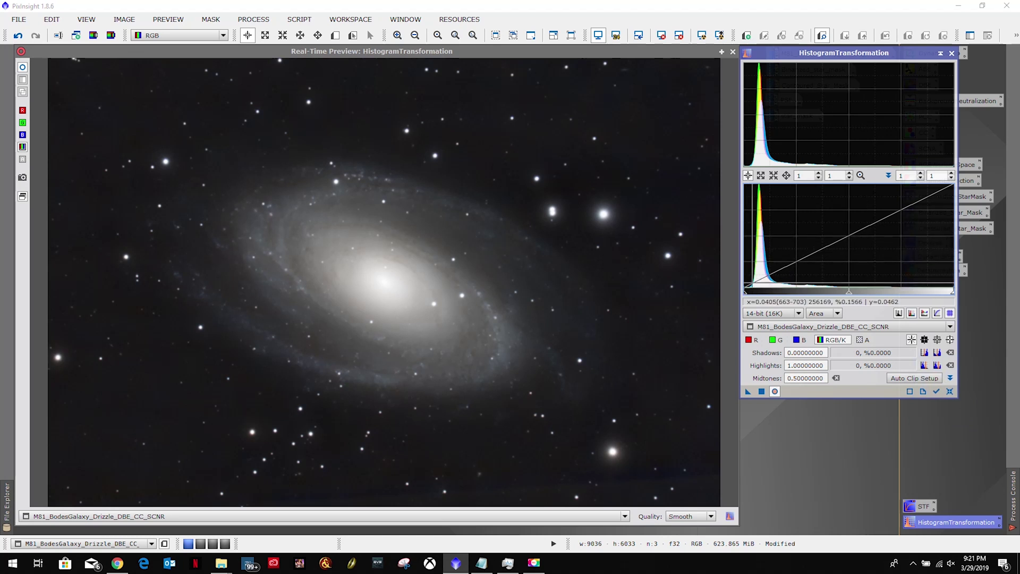
pyautogui.scroll(1, 752, 283)
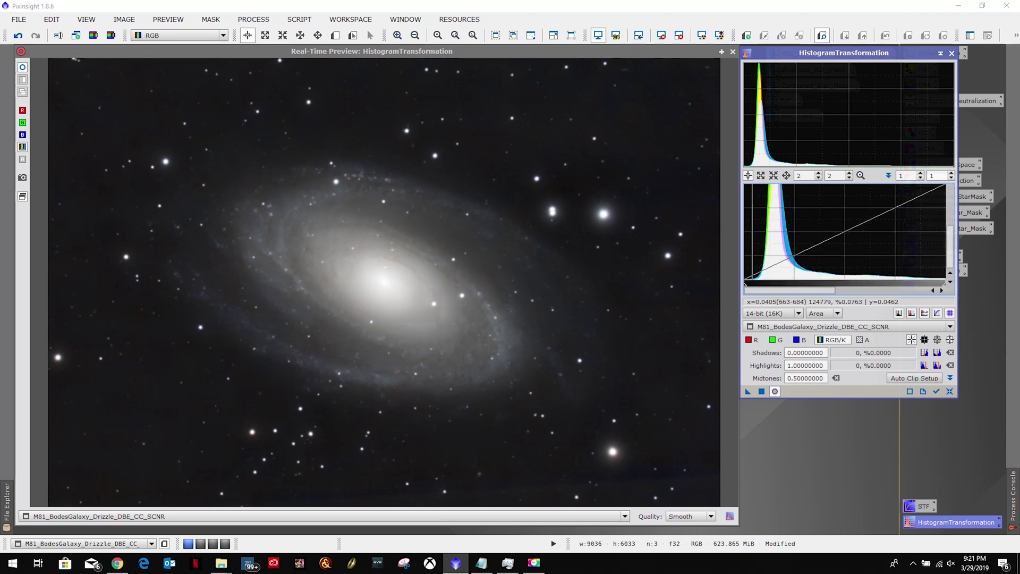
pyautogui.scroll(4, 746, 281)
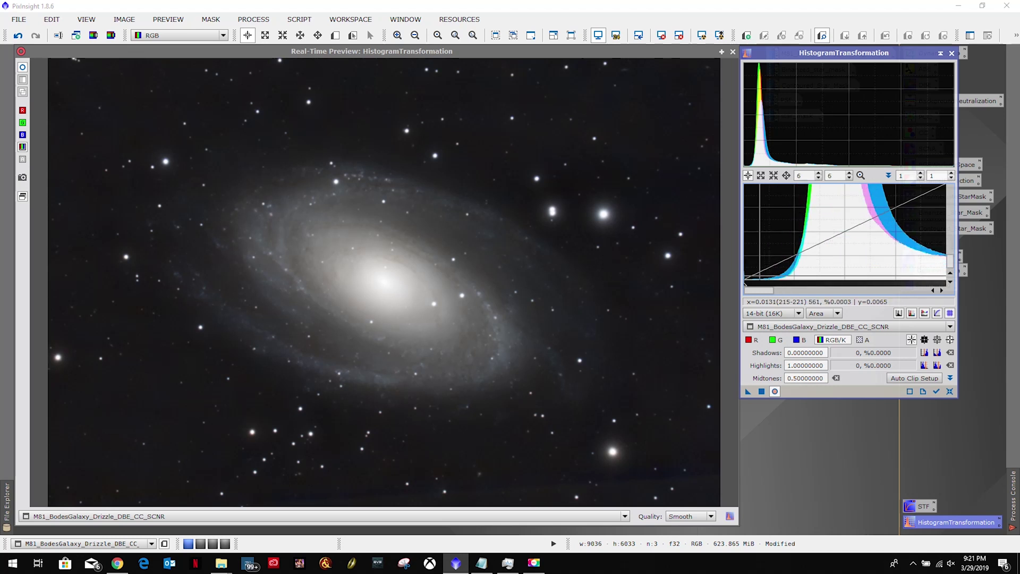
pyautogui.moveTo(745, 287); pyautogui.dragTo(767, 289)
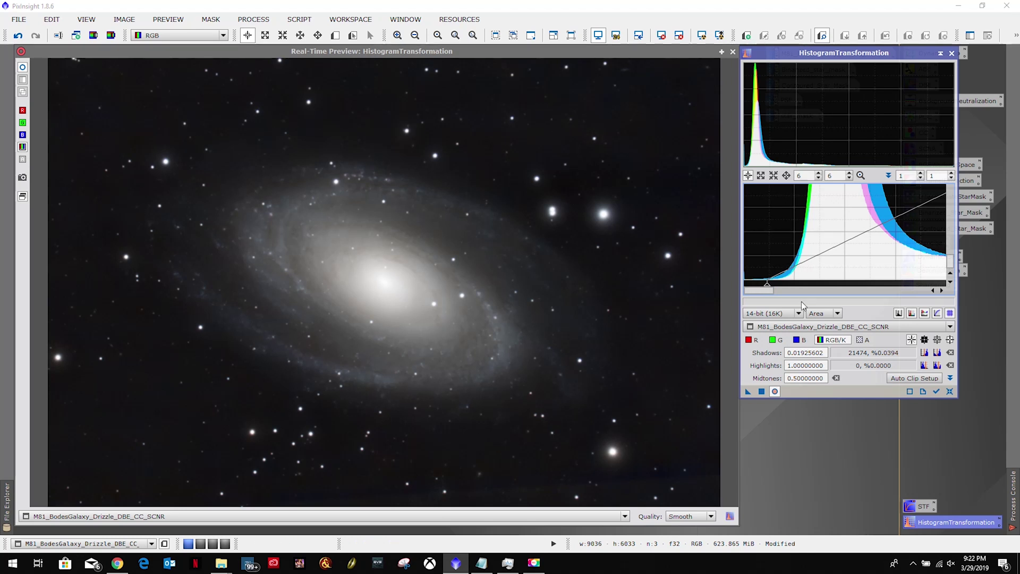
# - Apply the 0.0193 black point, then reset the histogram at 1:1 zoom
pyautogui.click(762, 393)
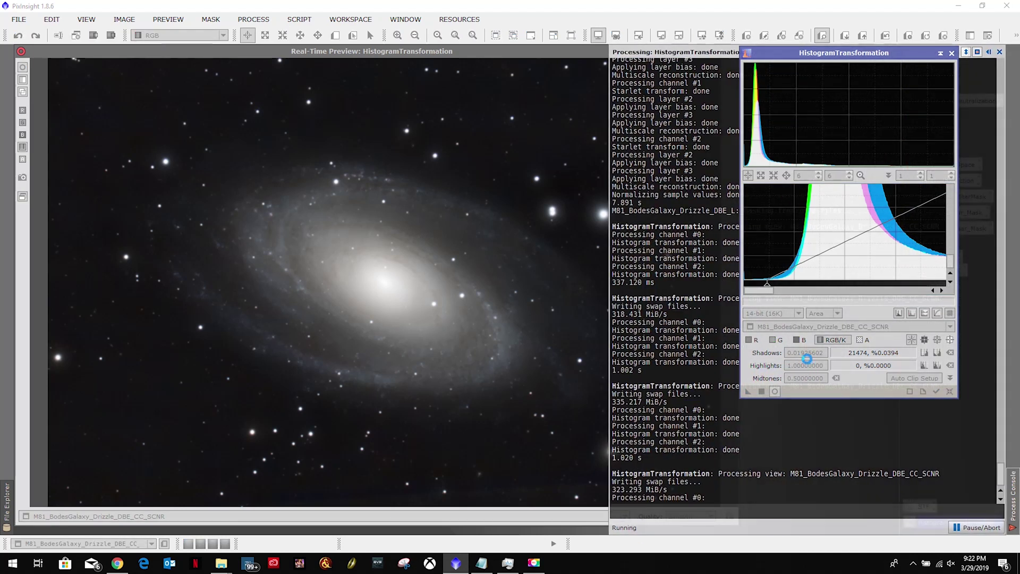
pyautogui.click(950, 392)
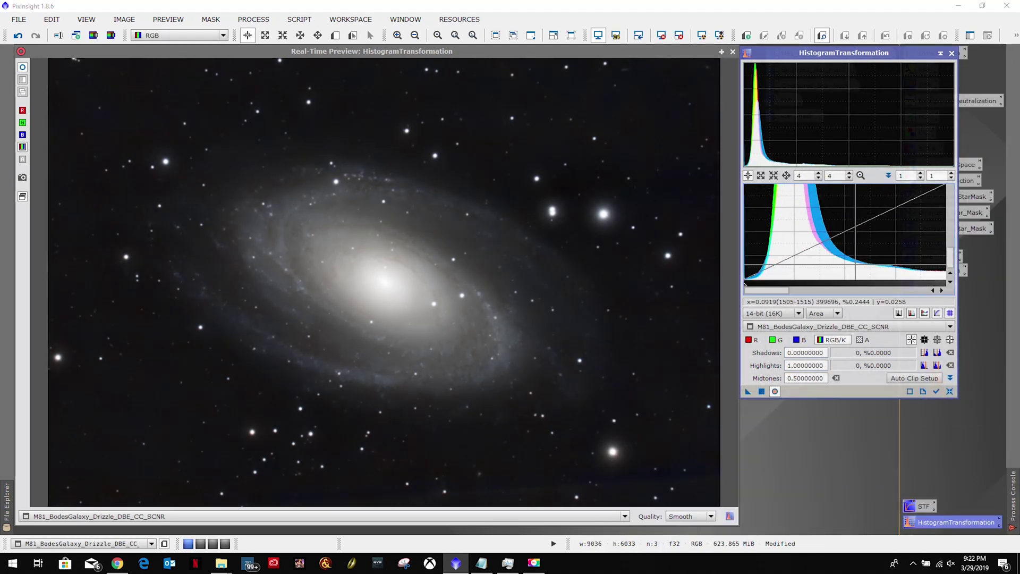
pyautogui.click(847, 297)
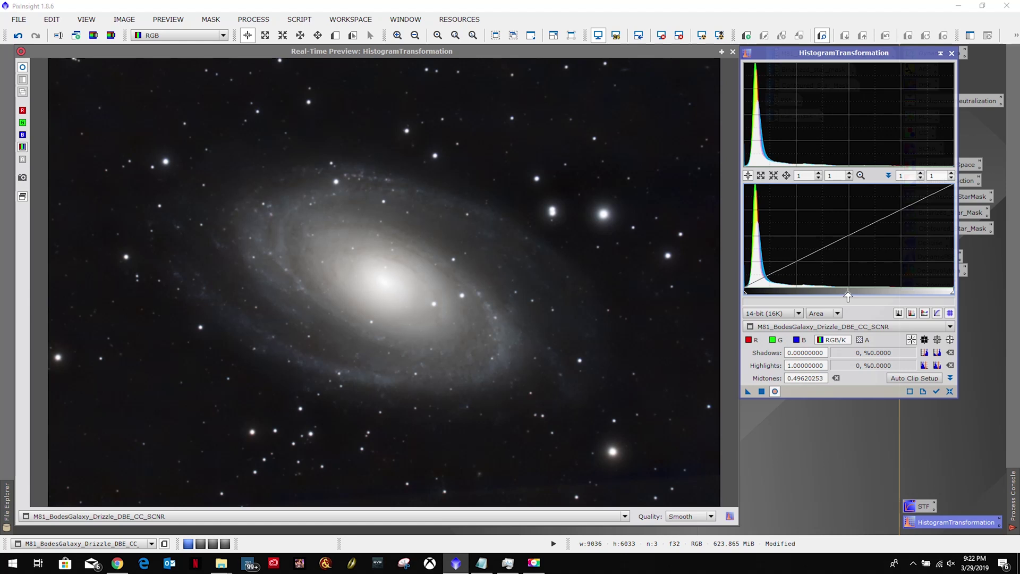
# - Apply a midtones stretch of about 0.438, then reset to neutral
pyautogui.moveTo(848, 296)
pyautogui.mouseDown()
pyautogui.moveTo(804, 296)
pyautogui.moveTo(835, 296)
pyautogui.mouseUp()
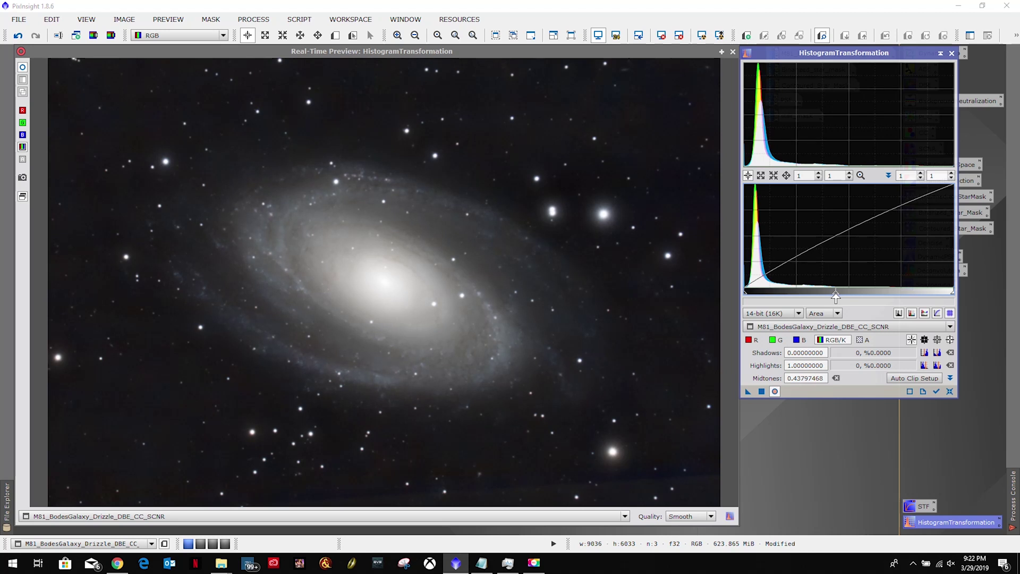
pyautogui.click(762, 391)
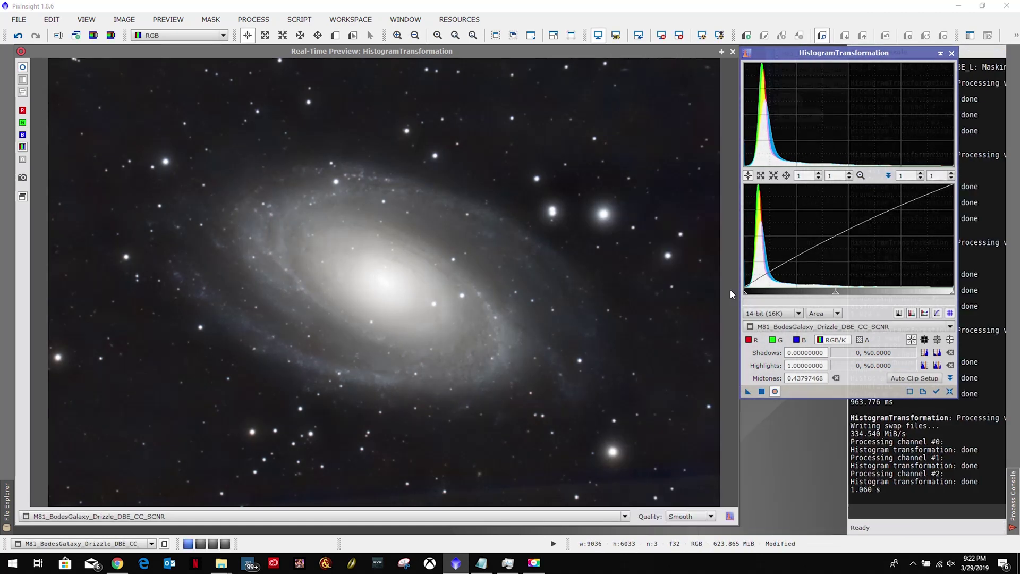
pyautogui.click(950, 392)
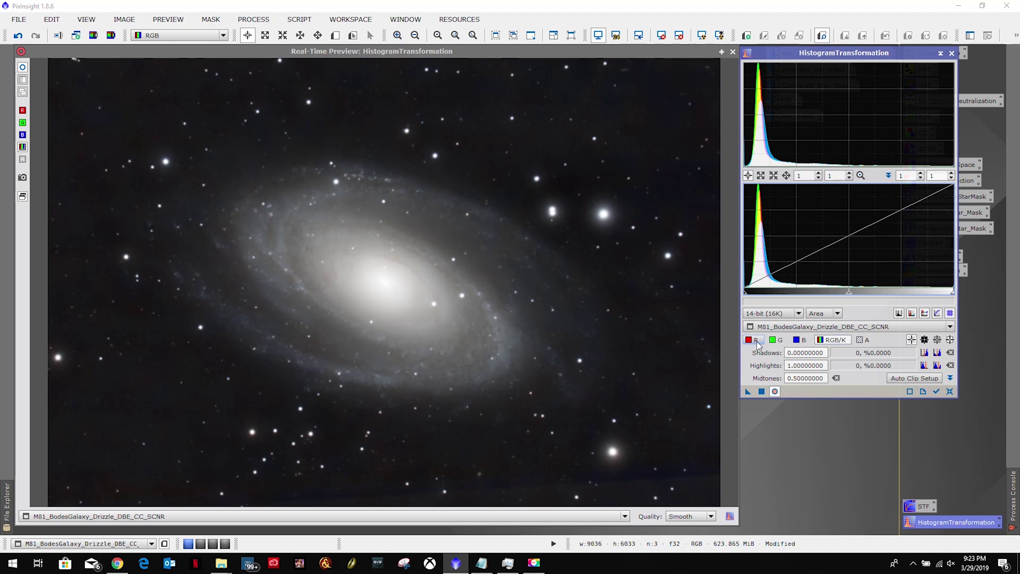
pyautogui.click(800, 341)
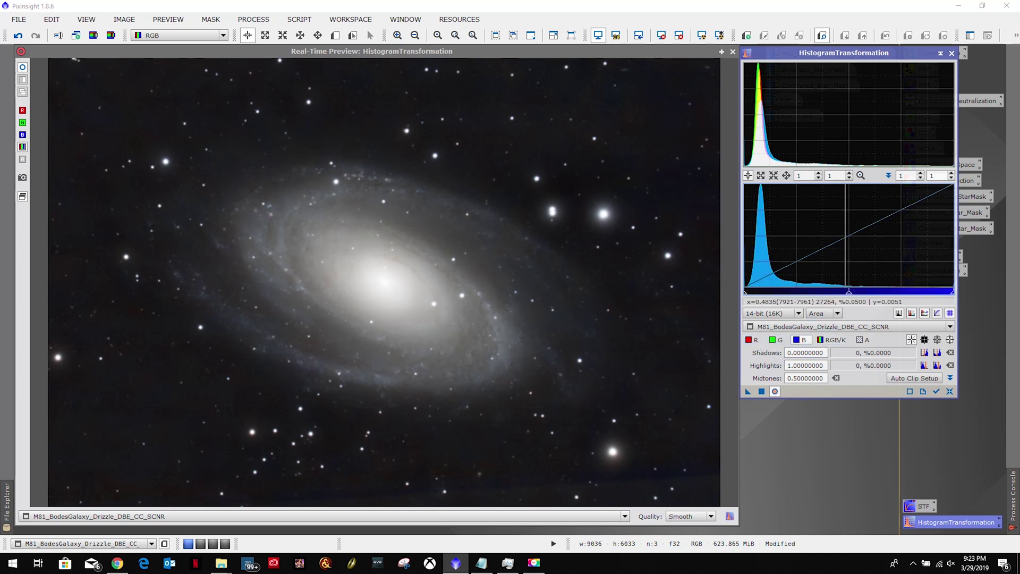
pyautogui.moveTo(848, 293)
pyautogui.mouseDown()
pyautogui.moveTo(801, 296)
pyautogui.moveTo(856, 296)
pyautogui.moveTo(846, 296)
pyautogui.mouseUp()
pyautogui.click(949, 392)
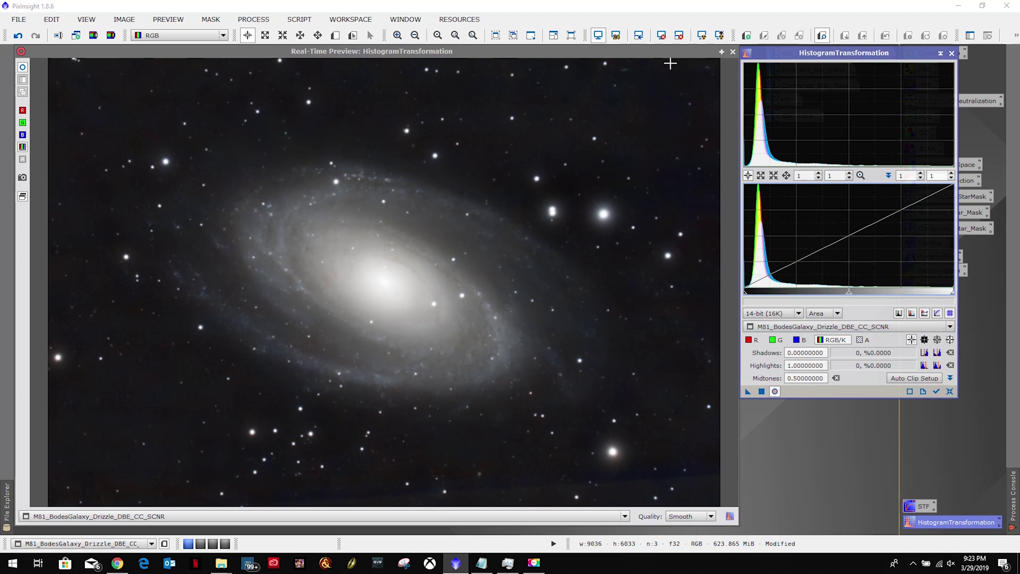
# - Close the real-time preview and view M81 directly, with the STF auto-stretch toggled off
pyautogui.click(733, 52)
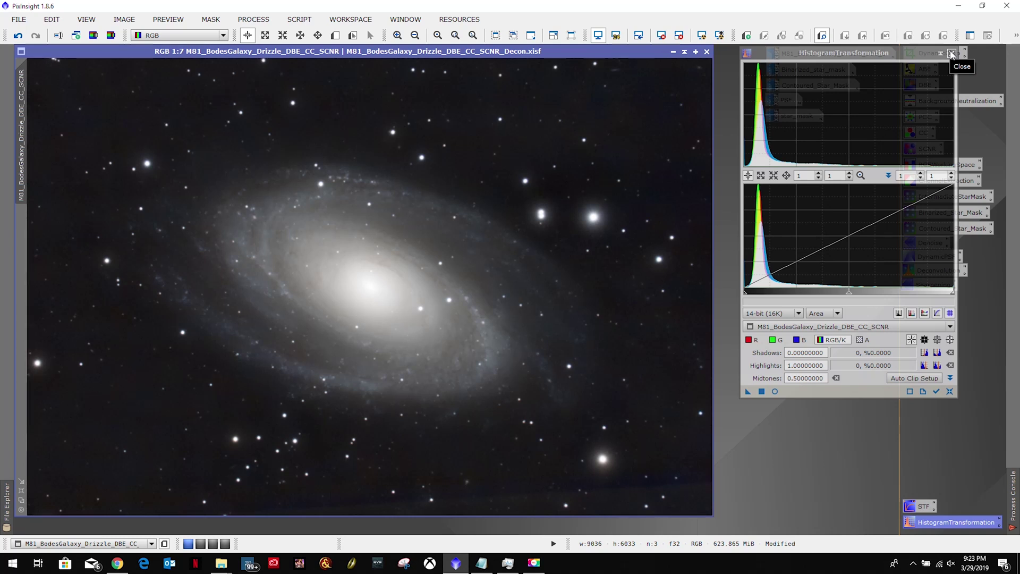
pyautogui.moveTo(898, 52); pyautogui.dragTo(744, 59)
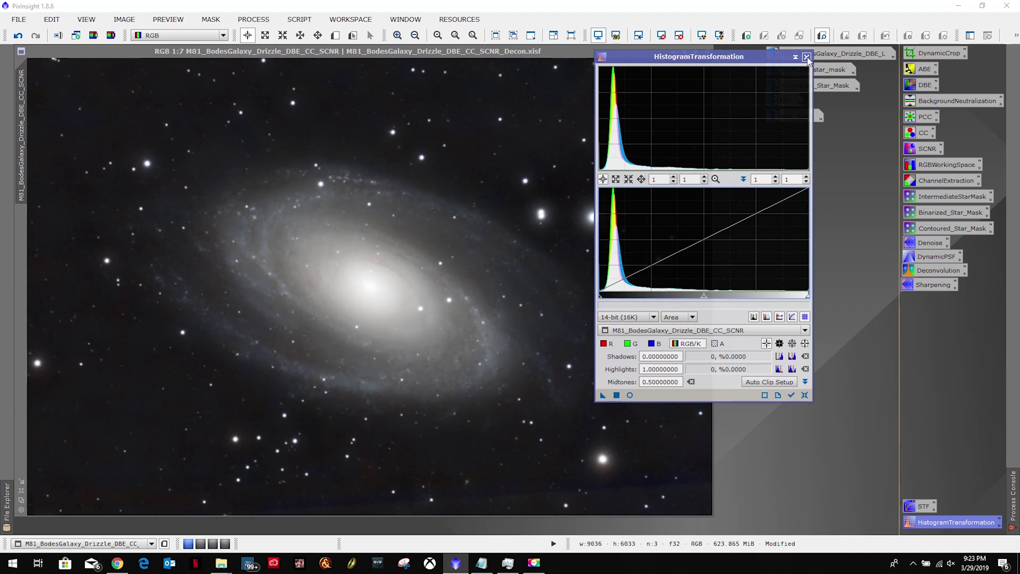
pyautogui.moveTo(691, 57); pyautogui.dragTo(816, 51)
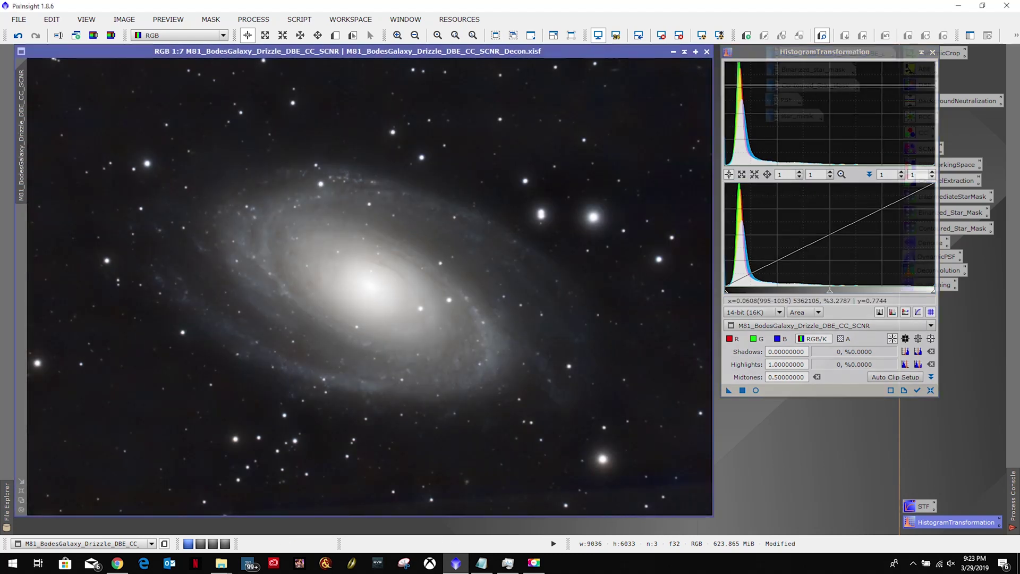
pyautogui.click(701, 35)
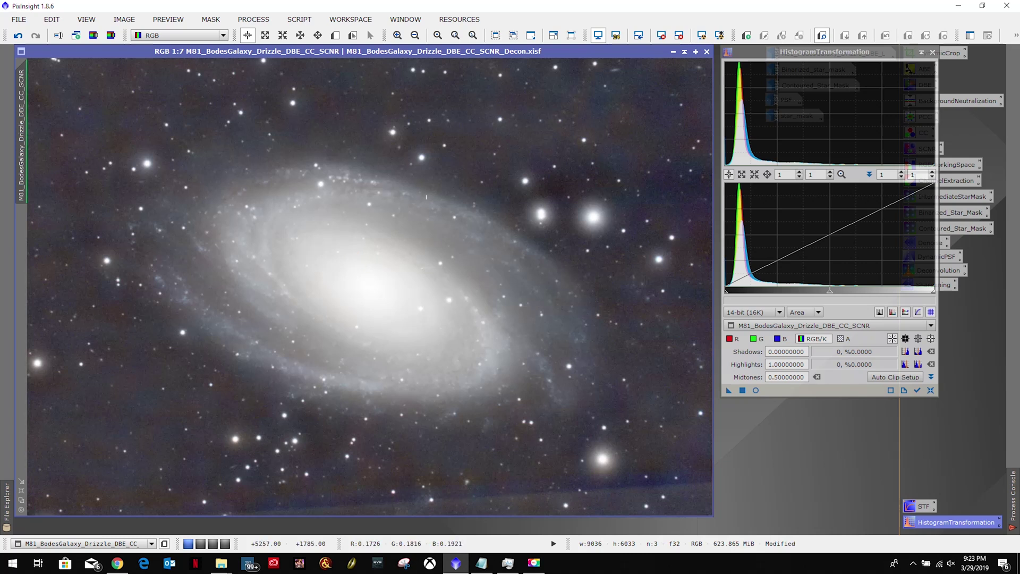
pyautogui.click(661, 35)
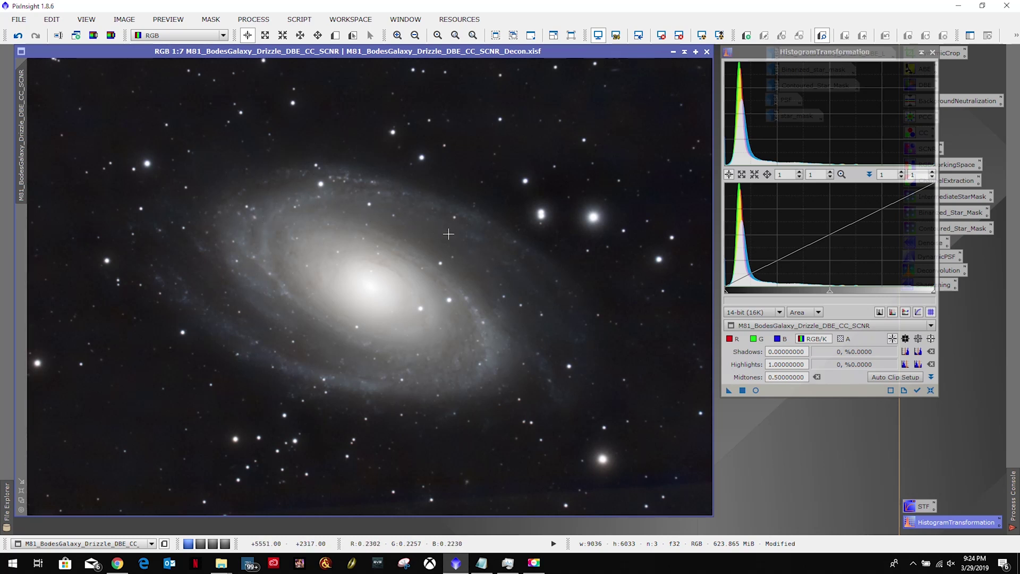
# - Preview a darker midtones value of 0.549 in Real-Time Preview without applying it, then close the preview
pyautogui.click(756, 390)
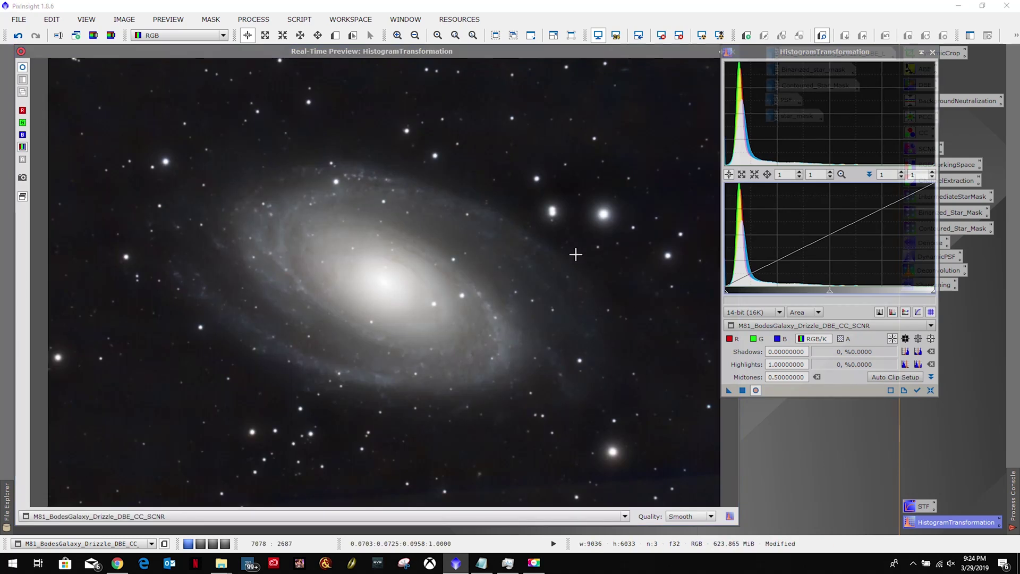
pyautogui.moveTo(831, 292)
pyautogui.mouseDown()
pyautogui.moveTo(852, 289)
pyautogui.moveTo(840, 292)
pyautogui.mouseUp()
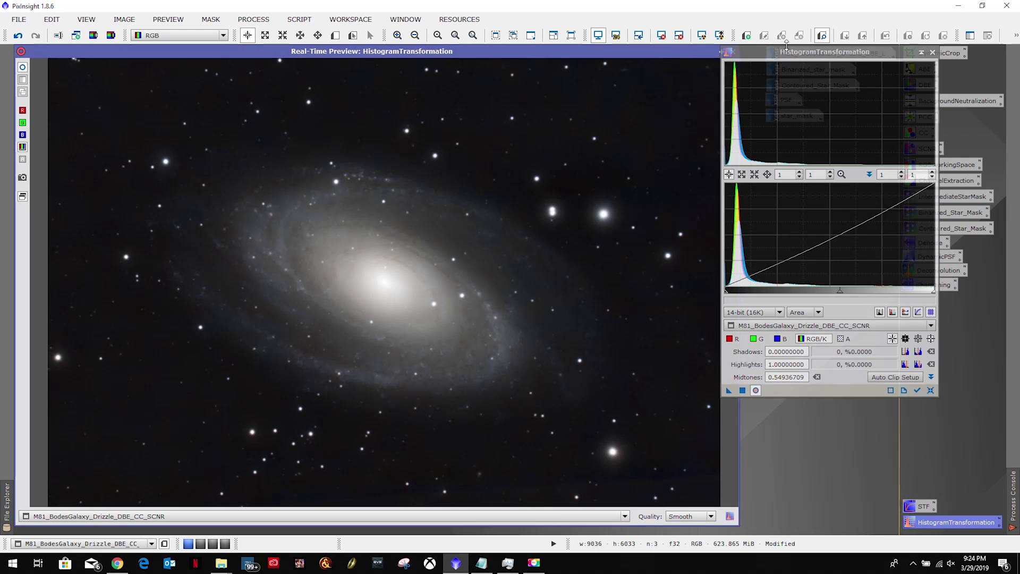
pyautogui.moveTo(788, 52); pyautogui.dragTo(821, 53)
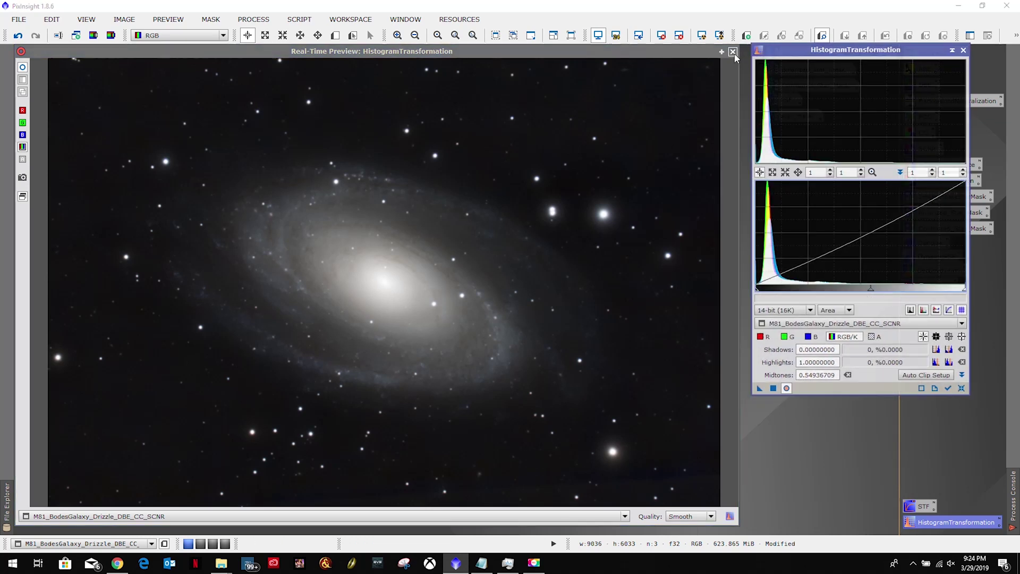
pyautogui.click(733, 51)
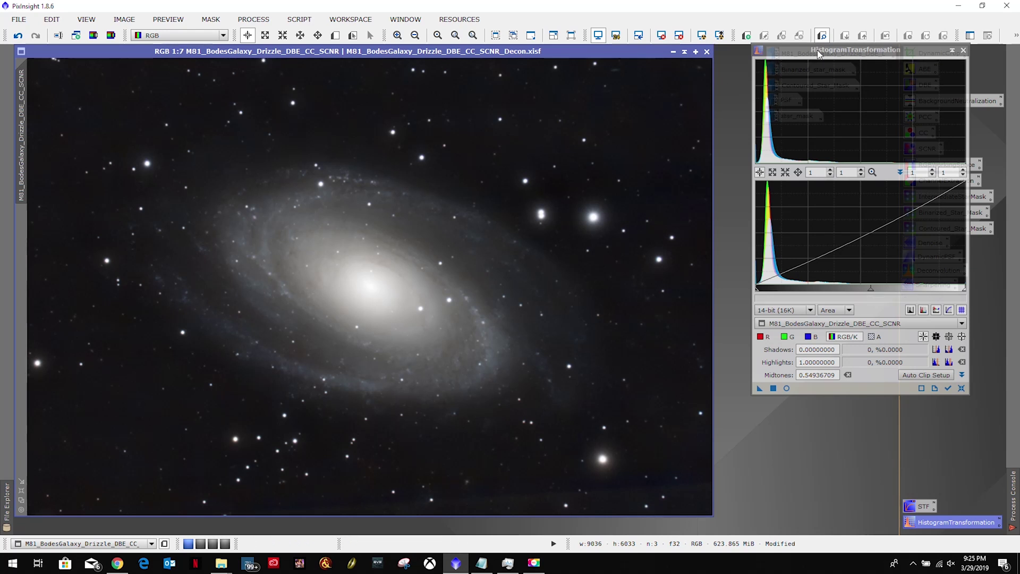
pyautogui.moveTo(817, 50); pyautogui.dragTo(781, 53)
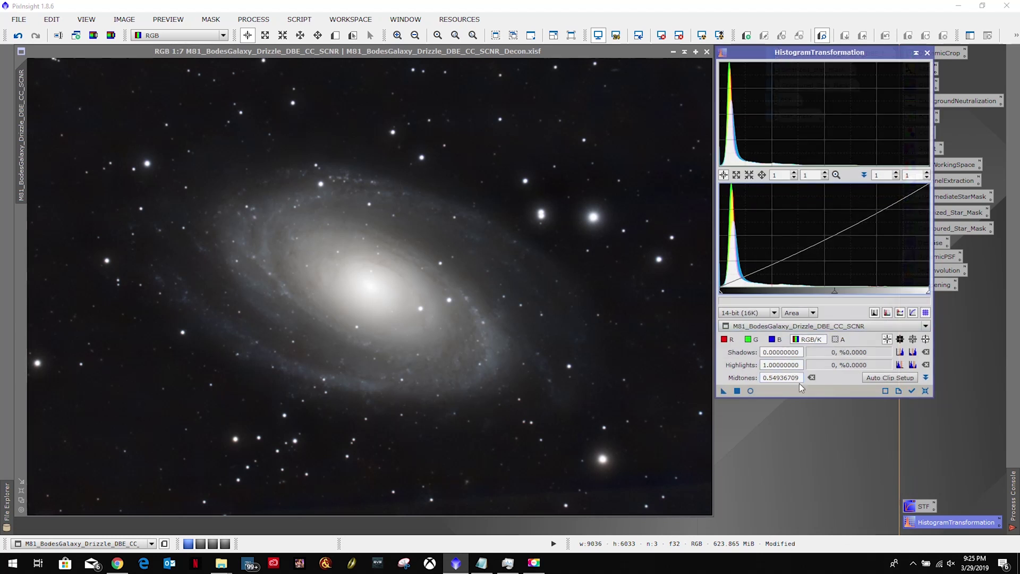
pyautogui.doubleClick(921, 506)
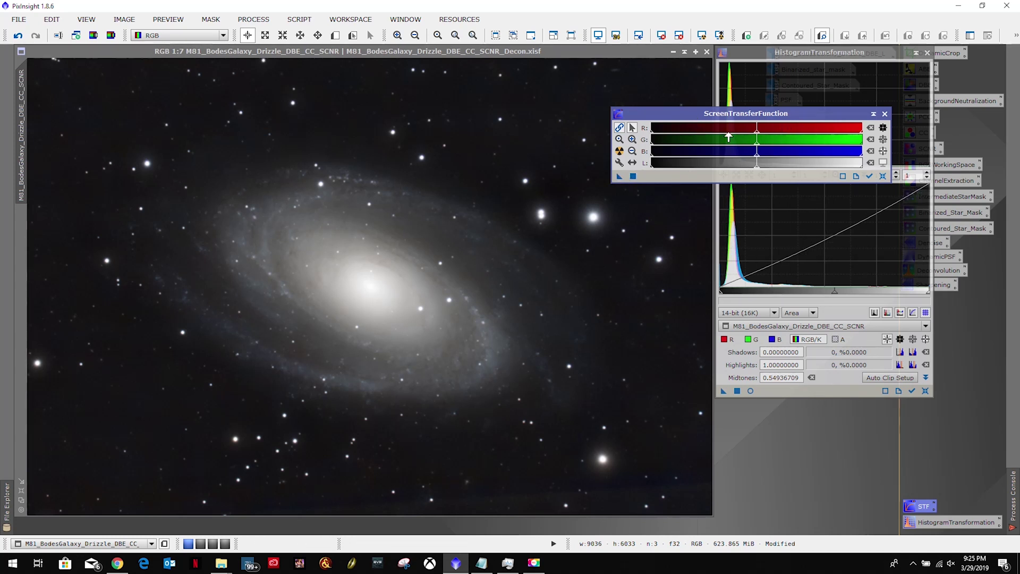
pyautogui.click(885, 114)
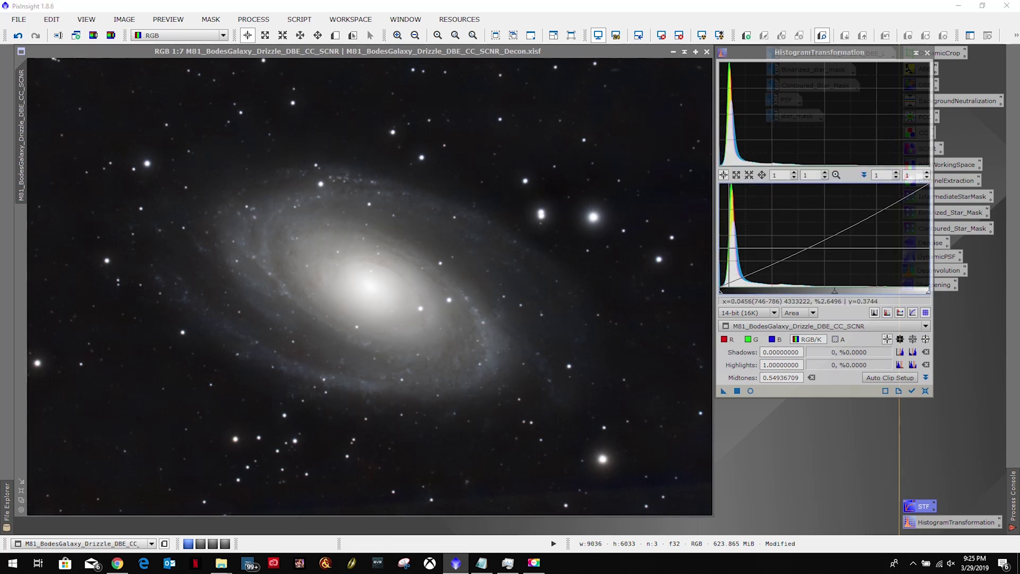